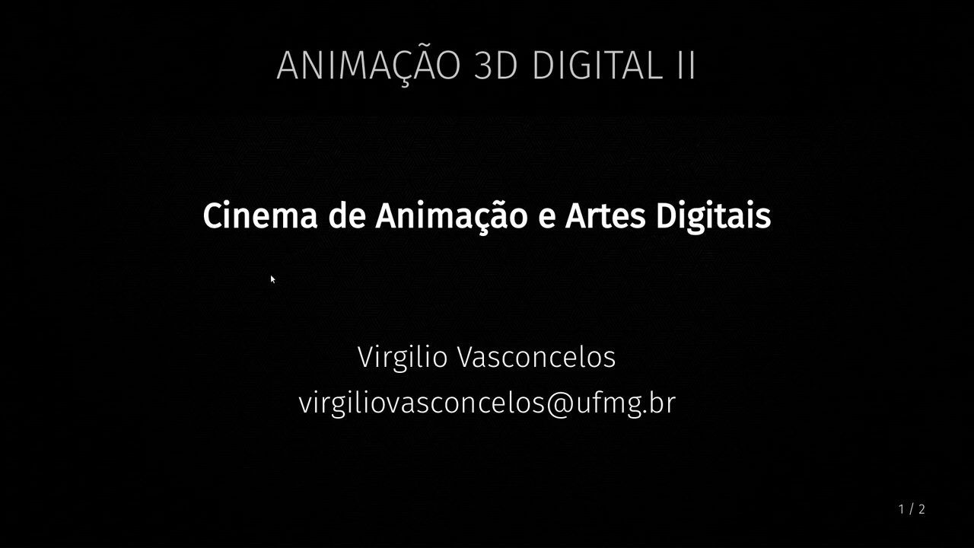
Advance the lecture PDF to slide 2, 'ASSUNTOS DA AULA'.
key("Right")
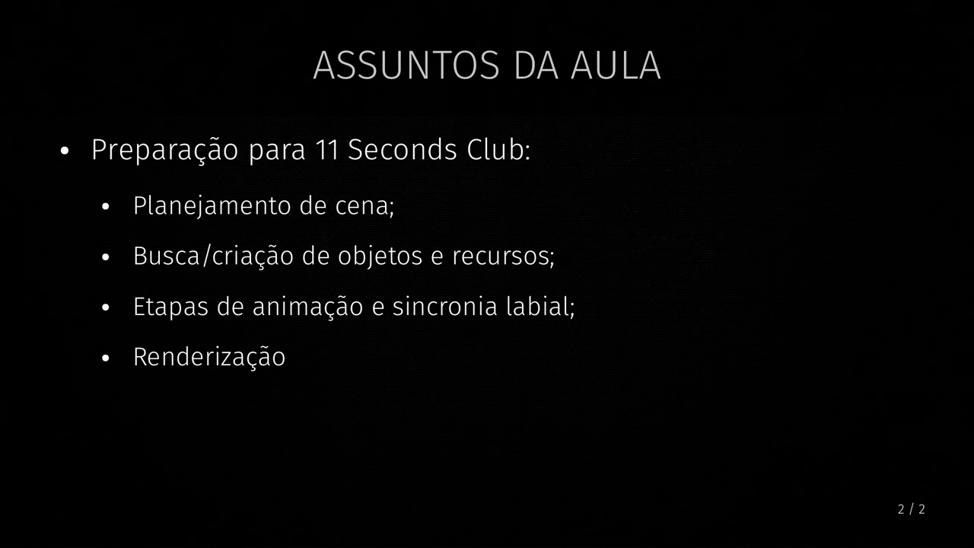
Exit the slideshow, close the lecture PDF, and move the 2016-2 folder window aside.
left_click(496, 202)
left_click(493, 191)
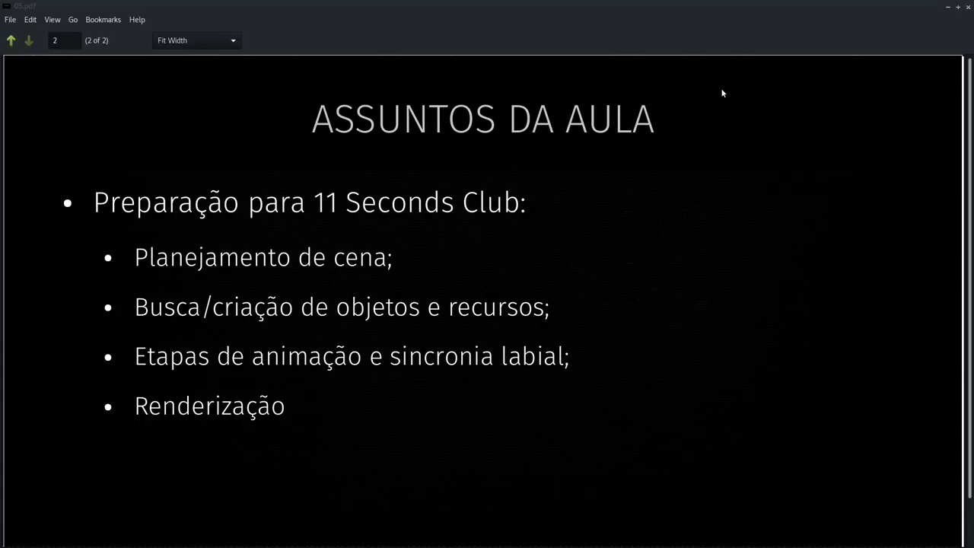
left_click(968, 7)
mouse_move(459, 137)
left_mouse_down()
mouse_move(363, 163)
mouse_move(417, 144)
left_mouse_up()
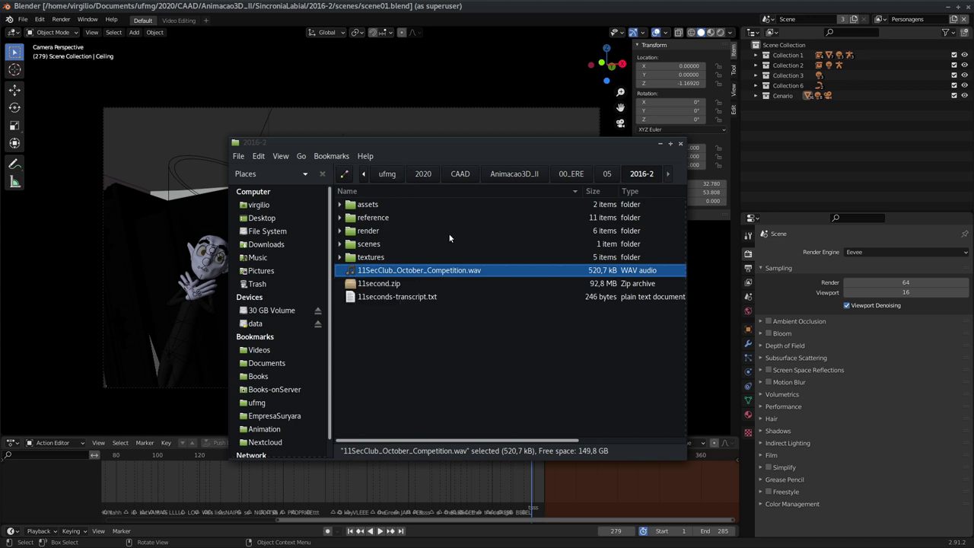
Play 11SecClub_October_Competition.wav from the 2016-2 folder in VLC.
left_click(375, 274)
key("Return")
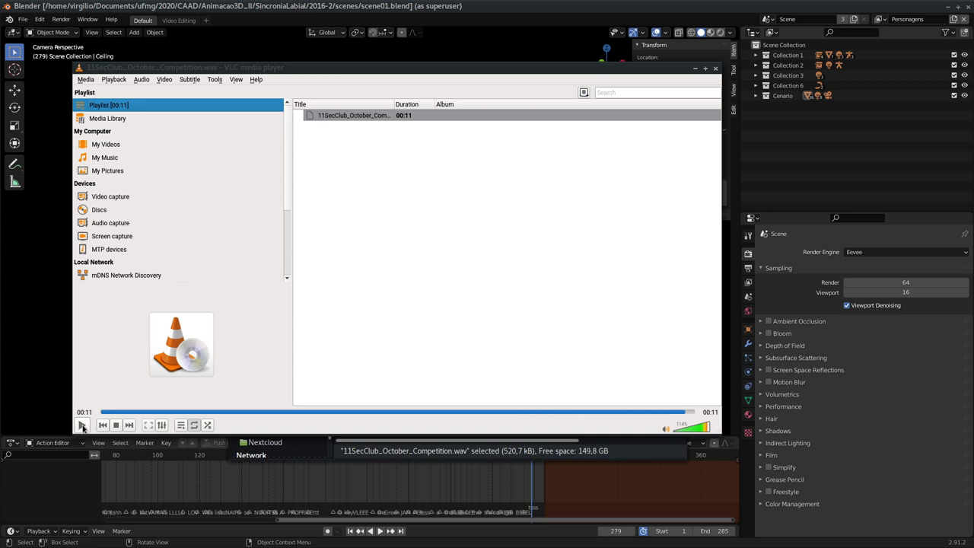
Move the VLC window aside and open 11seconds-transcript.txt in Pluma.
left_click_drag(543, 67, 520, 179)
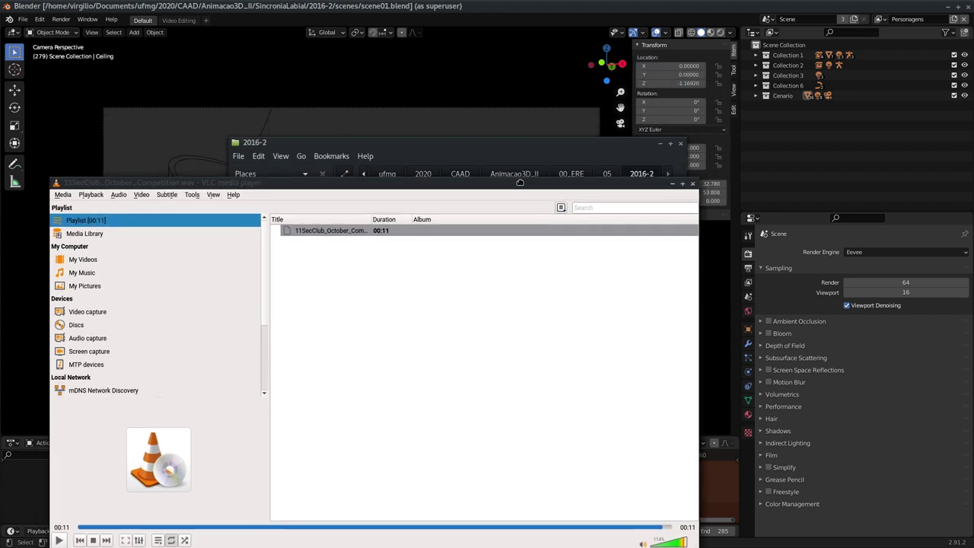
left_click_drag(509, 144, 527, 107)
double_click(395, 246)
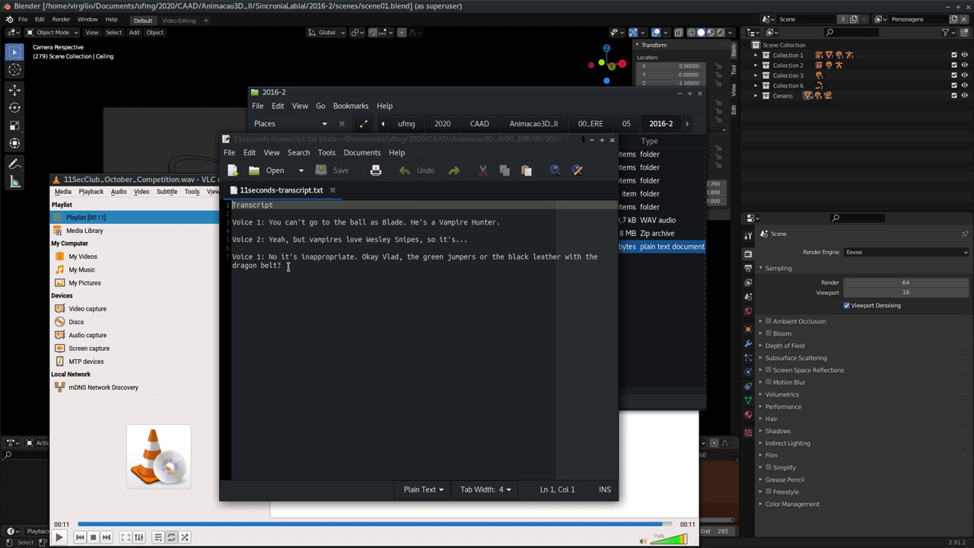
Select the transcript's three dialogue lines, reposition the Pluma window, and bring the 2016-2 folder forward.
mouse_move(287, 267)
left_mouse_down()
mouse_move(258, 221)
mouse_move(232, 214)
left_mouse_up()
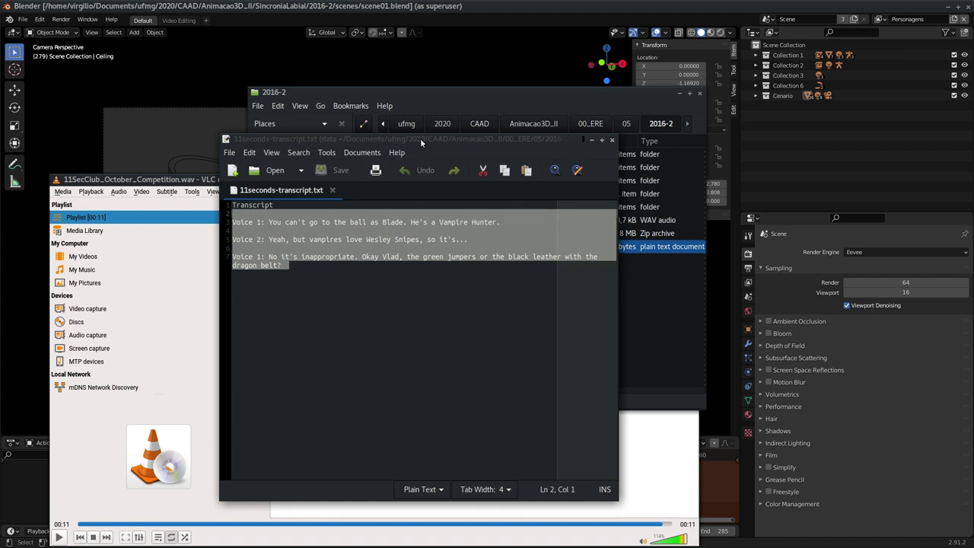
left_click_drag(419, 140, 354, 130)
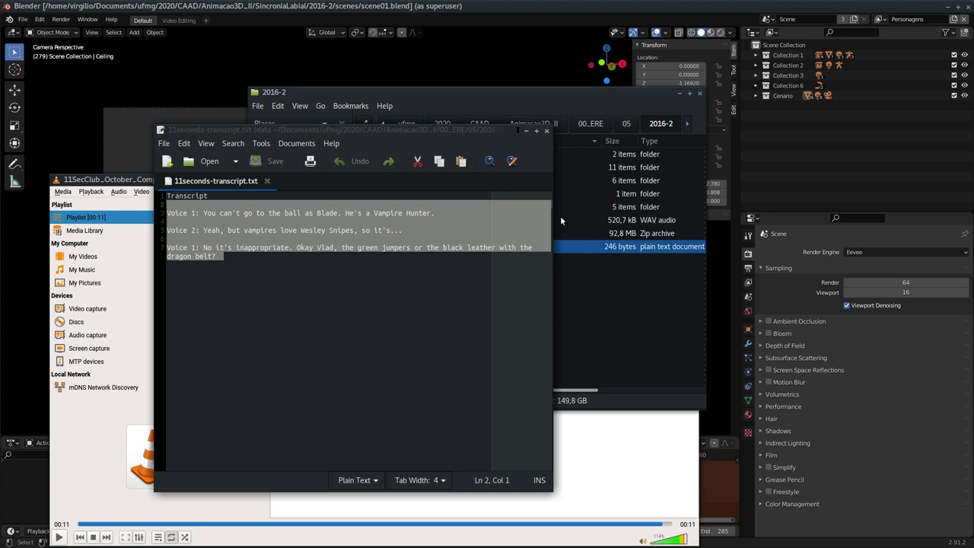
mouse_move(467, 130)
left_mouse_down()
mouse_move(362, 249)
mouse_move(430, 160)
left_mouse_up()
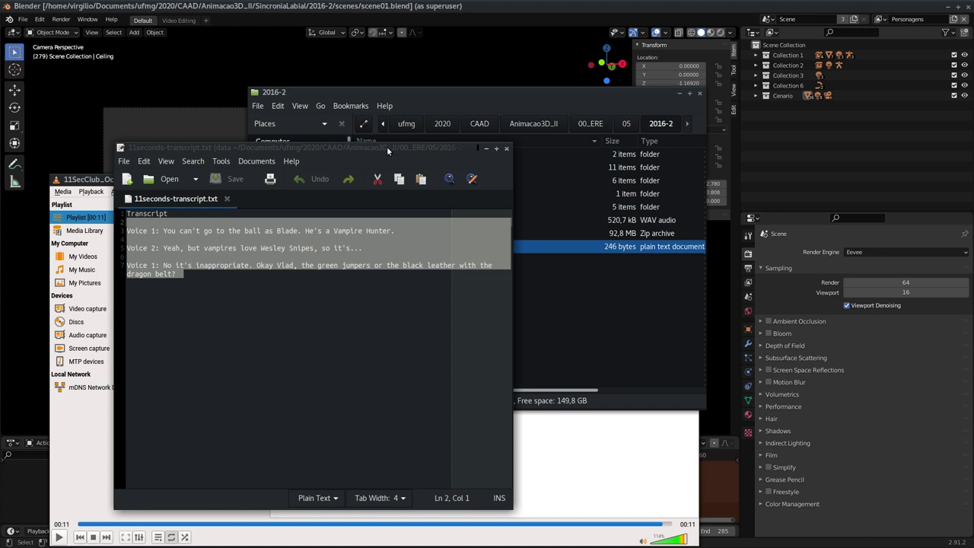
left_click_drag(387, 146, 391, 129)
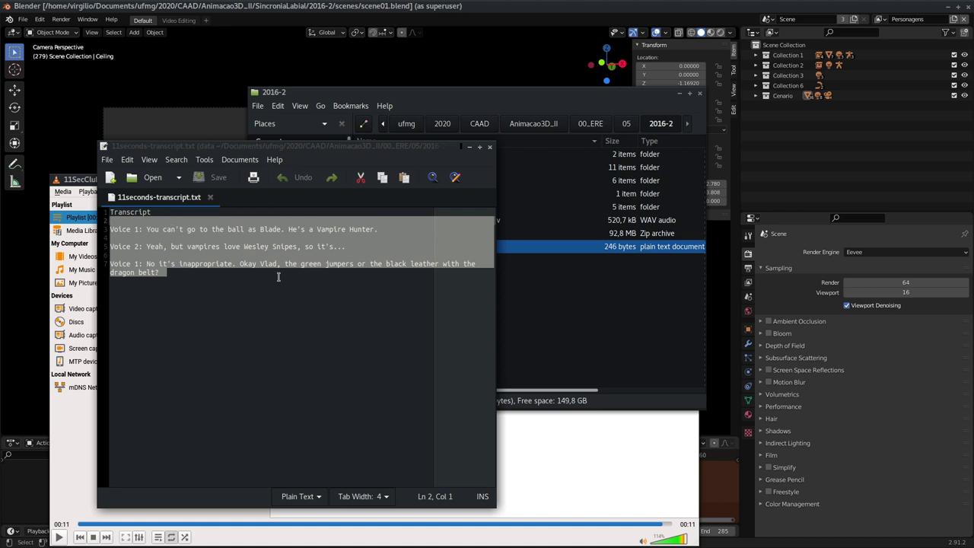
left_click(500, 103)
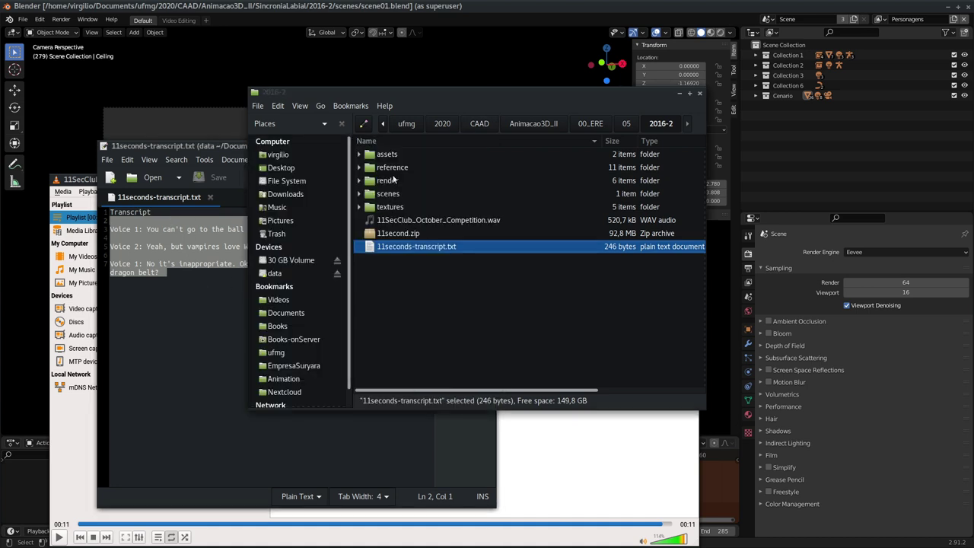
Open the reference folder and play videoRef0001-0285.avi in VLC.
left_click(388, 169)
double_click(388, 169)
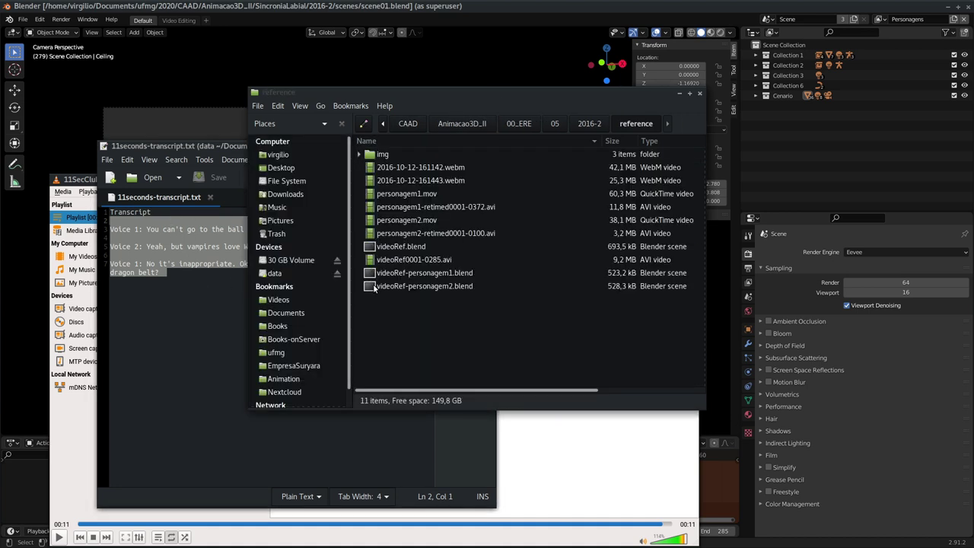
double_click(395, 260)
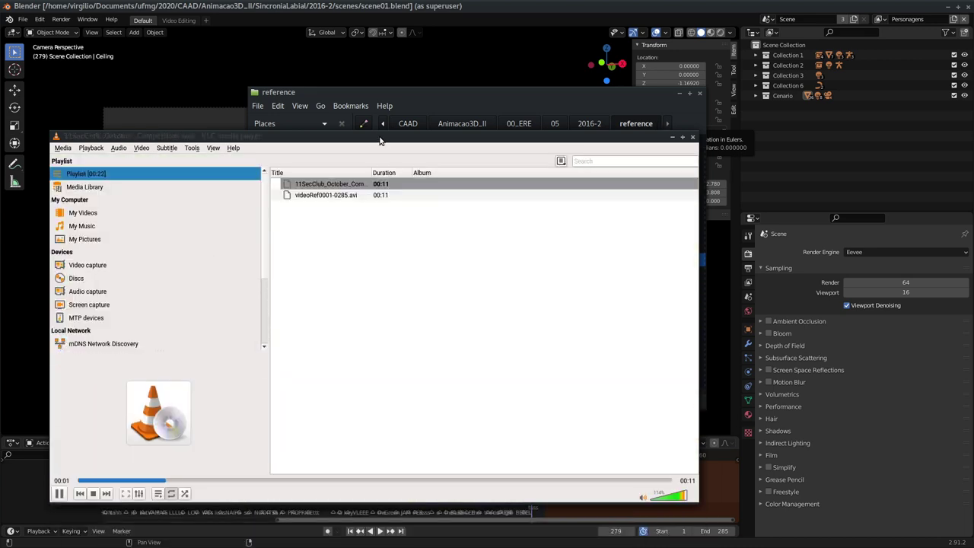
Replay videoRef0001-0285.avi from the VLC playlist, pausing and resuming up to 00:09.
left_click(322, 196)
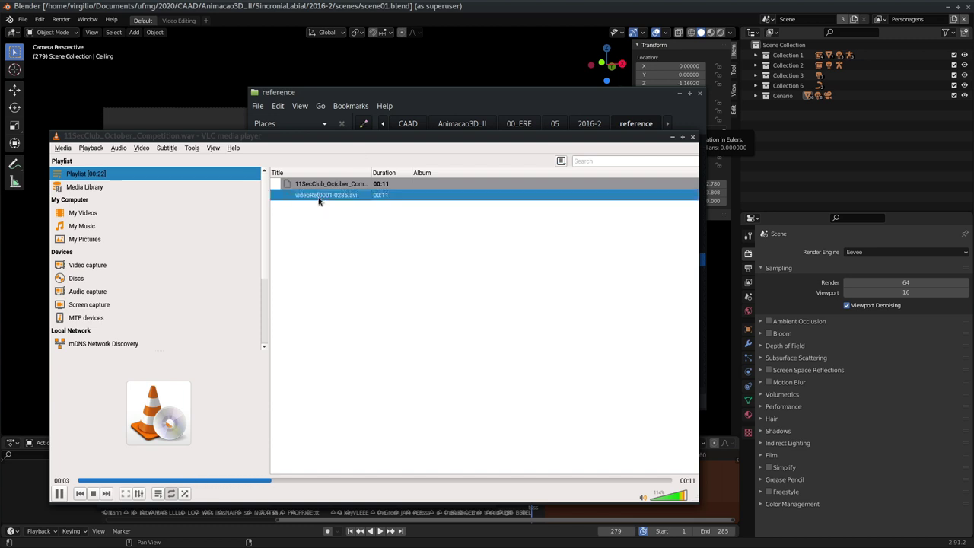
double_click(321, 196)
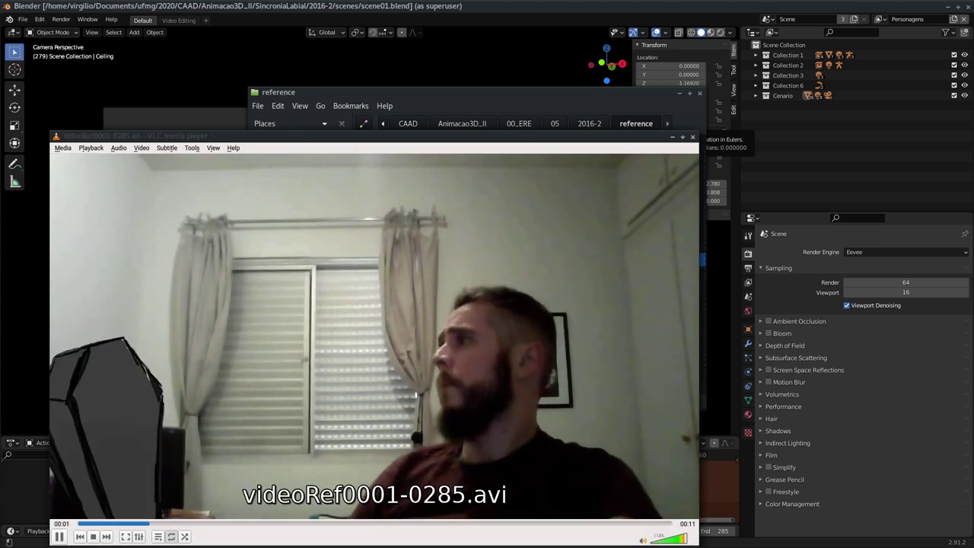
key("space")
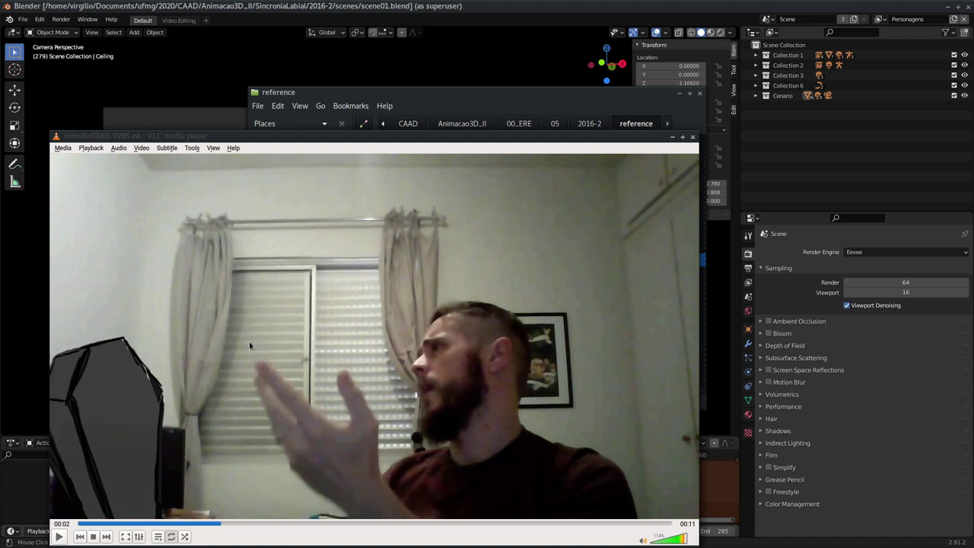
left_click(59, 536)
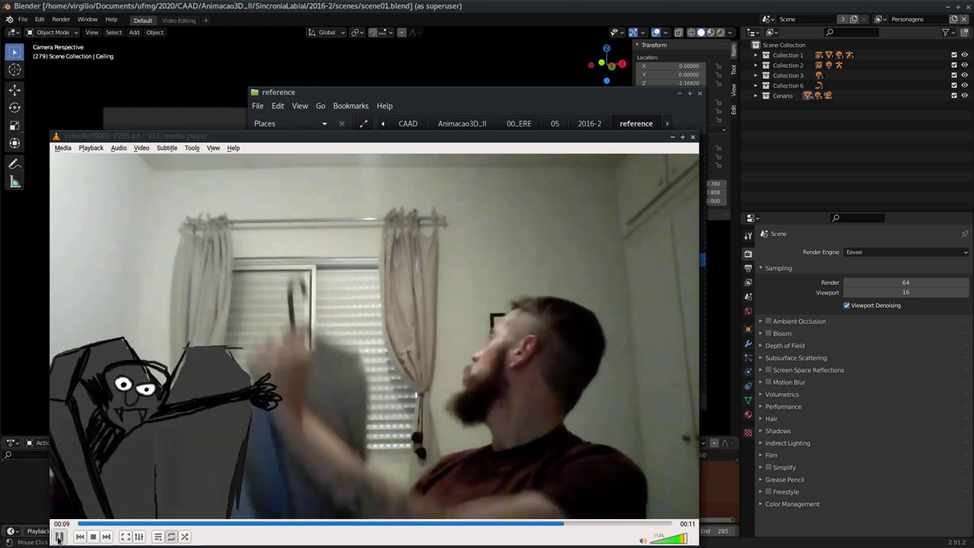
left_click(58, 537)
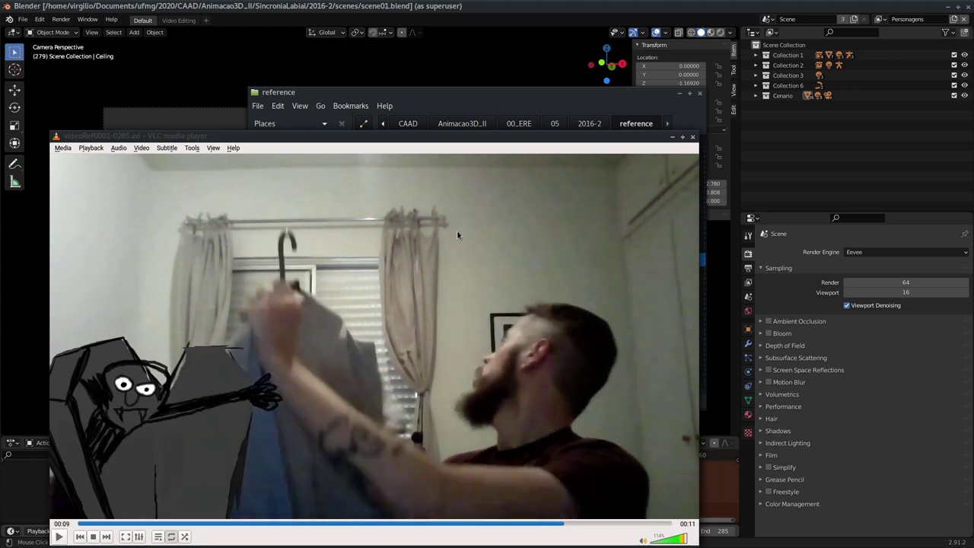
Play the reference video through to its end, then close VLC.
left_click_drag(440, 139, 471, 117)
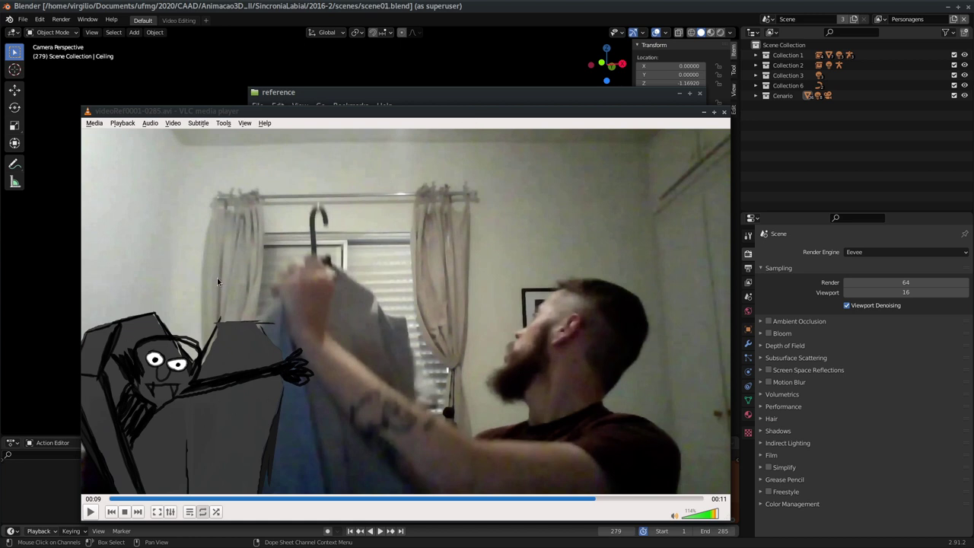
left_click(90, 511)
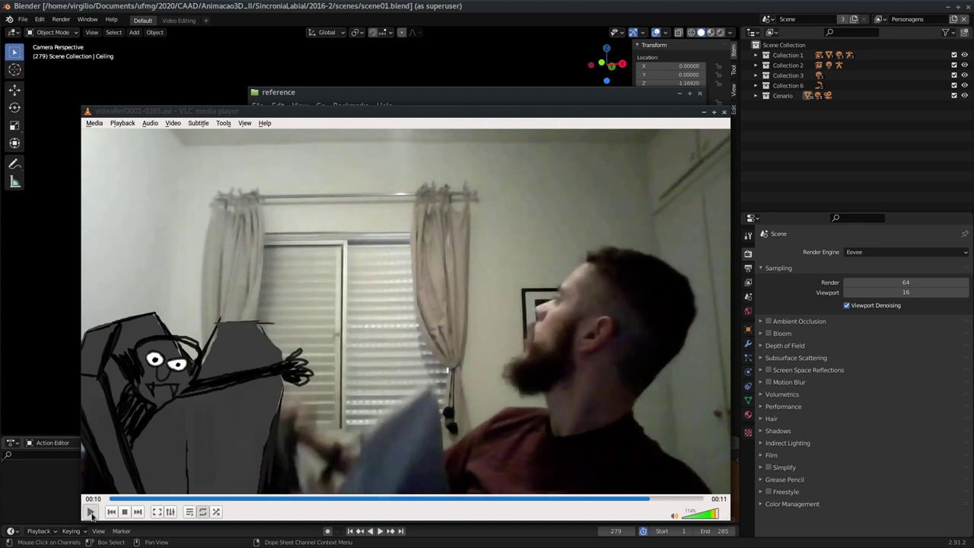
left_click(89, 511)
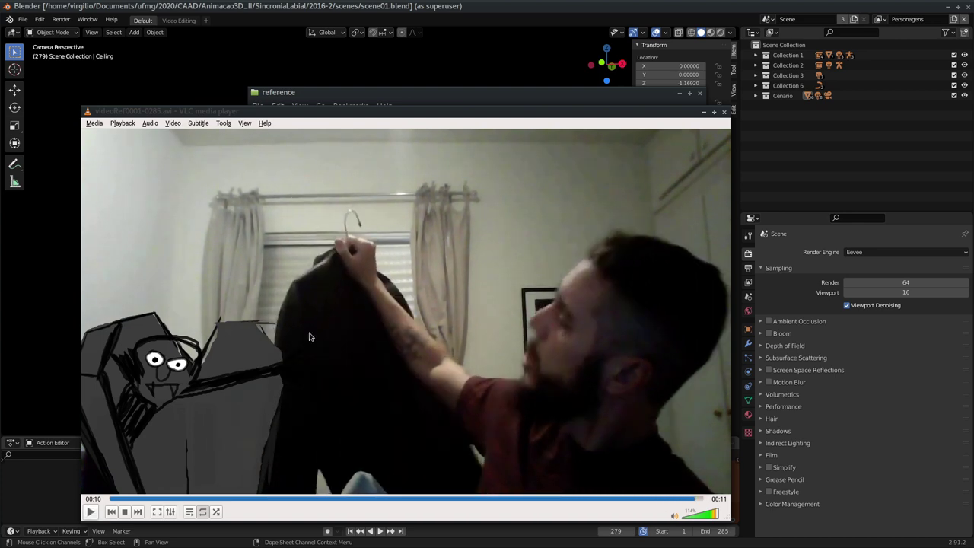
left_click(724, 112)
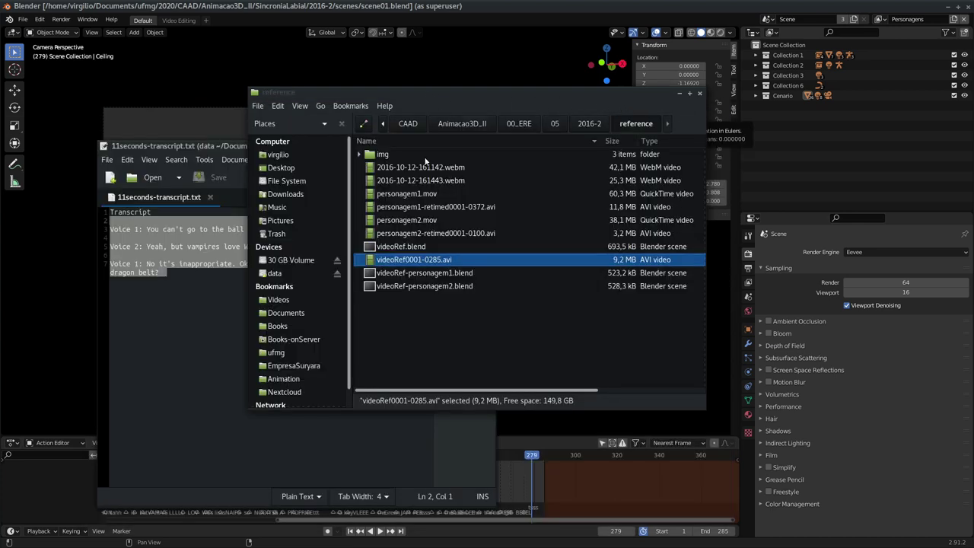
Orbit and zoom around the room set, vampire poster and shelf in Blender's viewport.
left_click(494, 15)
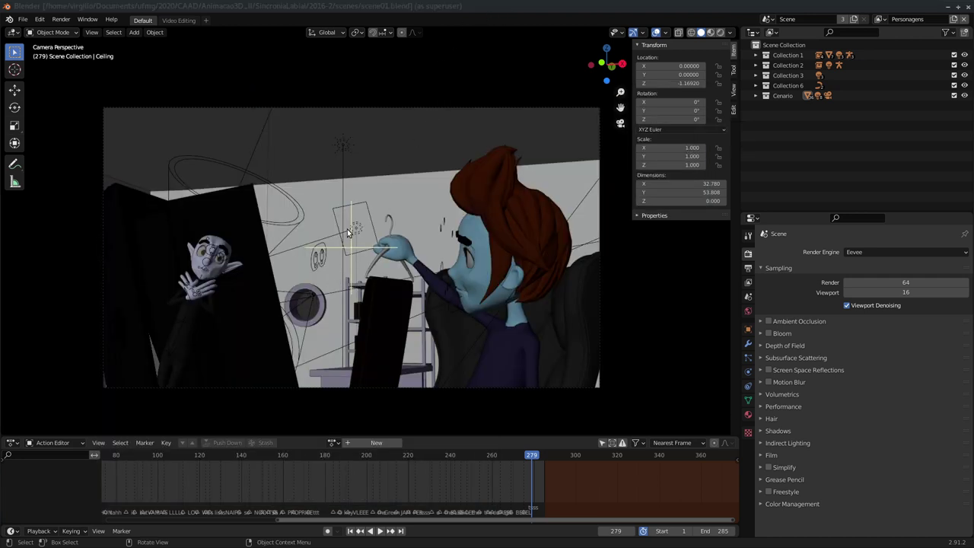
mouse_move(388, 241)
middle_mouse_down()
mouse_move(355, 256)
mouse_move(349, 286)
mouse_move(402, 318)
mouse_move(330, 261)
middle_mouse_up()
scroll(330, 261, "up", 3)
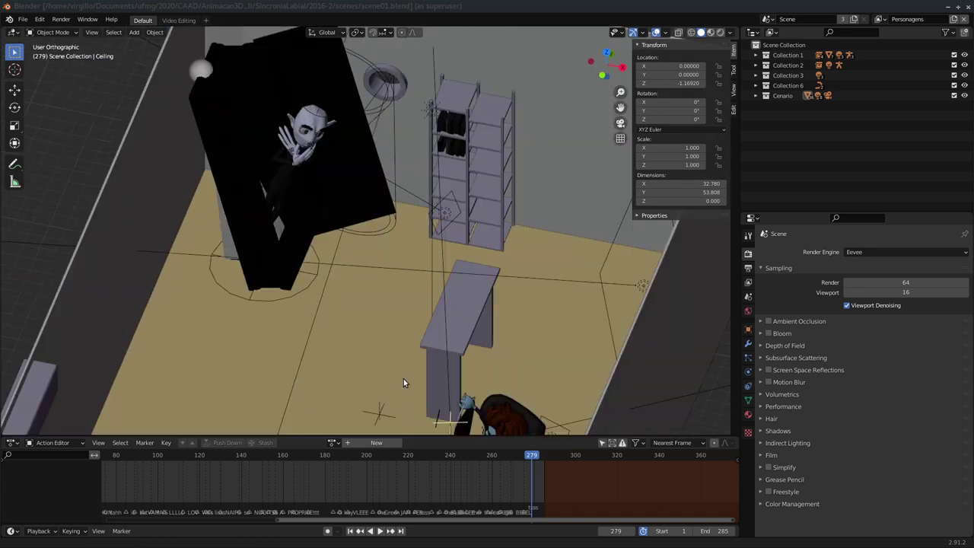
middle_click_drag(404, 385, 340, 266)
scroll(340, 266, "up", 1)
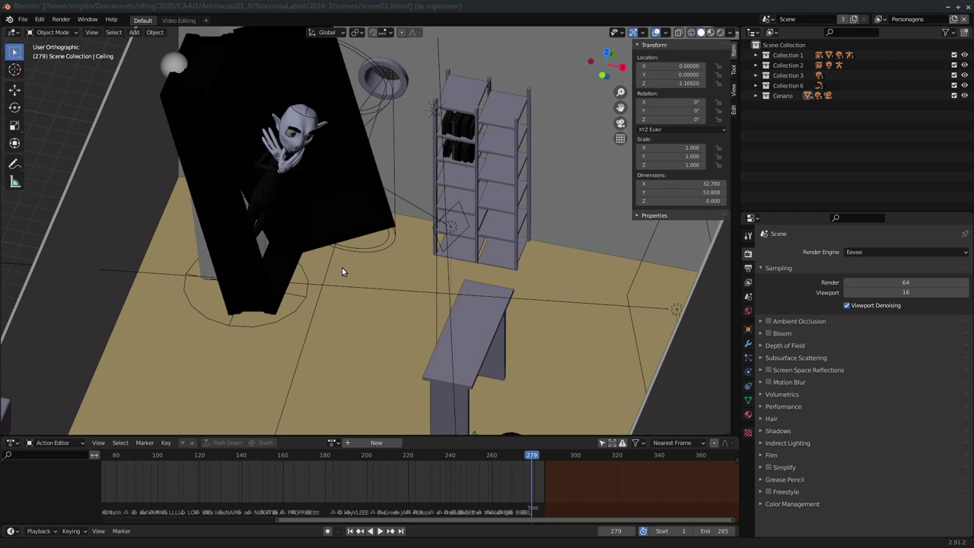
scroll(342, 271, "up", 2)
mouse_move(341, 271)
middle_mouse_down()
mouse_move(311, 259)
mouse_move(303, 279)
middle_mouse_up()
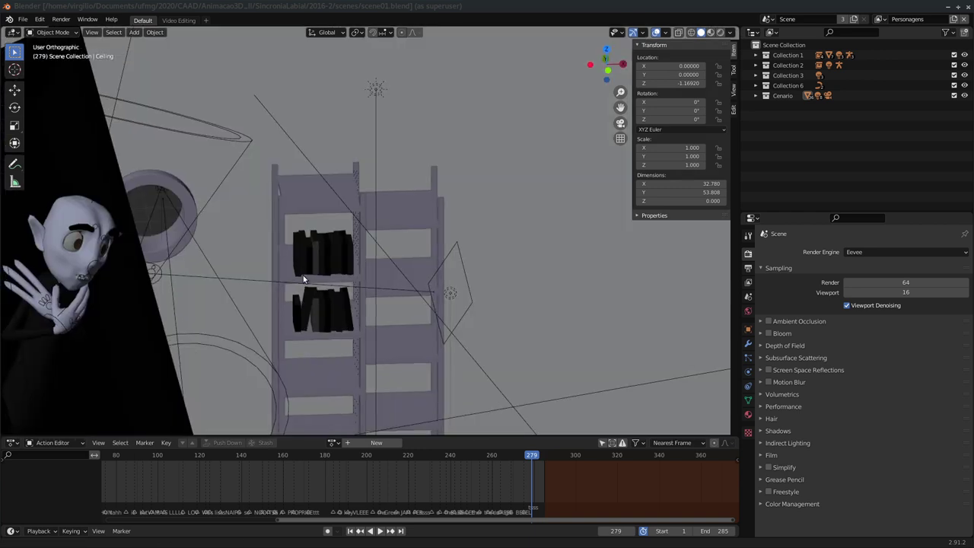
mouse_move(302, 275)
middle_mouse_down()
mouse_move(212, 246)
mouse_move(320, 274)
middle_mouse_up()
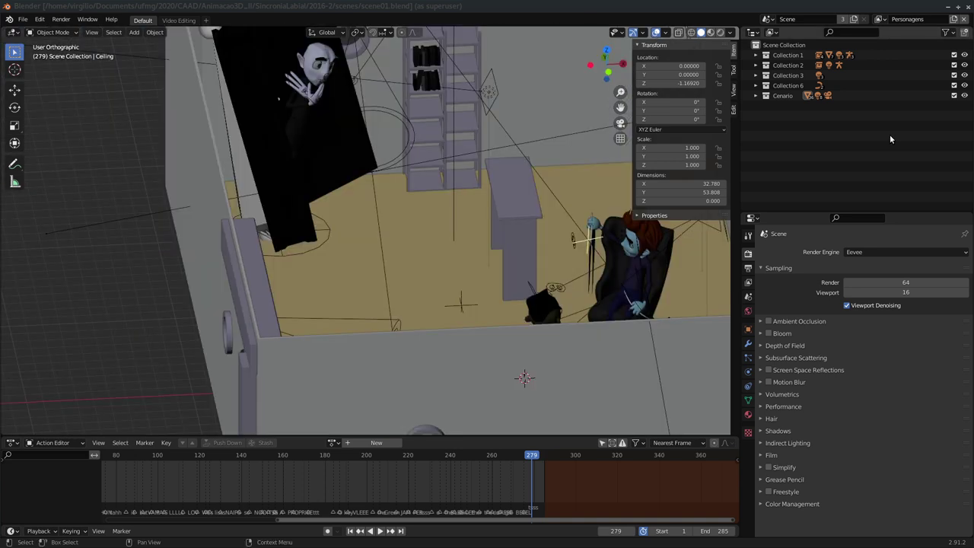
Exclude the Cenario collection in the Outliner and switch back to the reference folder window.
left_click(954, 96)
middle_click_drag(487, 229, 406, 205)
key("alt+Tab")
key("alt+Up")
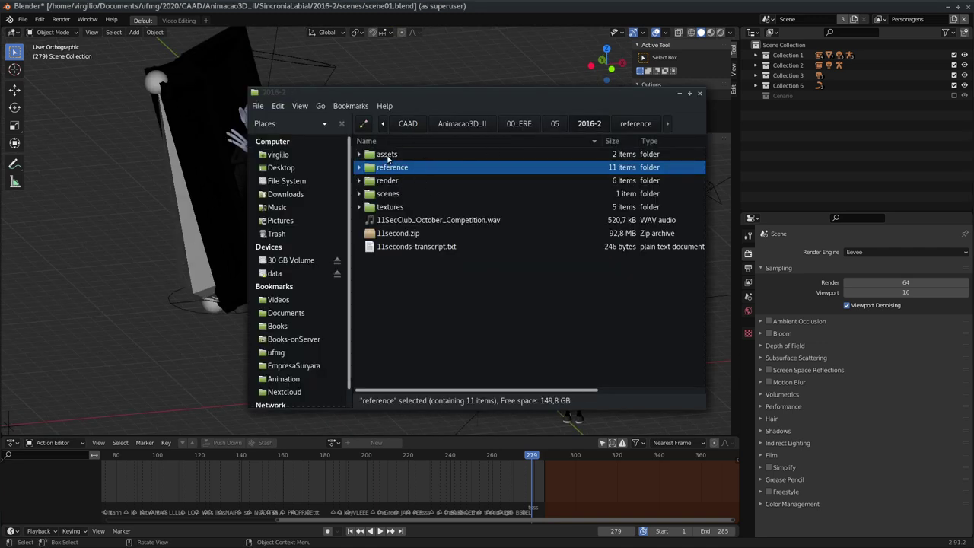
Browse the assets folder's props and chars subfolders, then return to the 2016-2 folder.
double_click(388, 156)
double_click(374, 169)
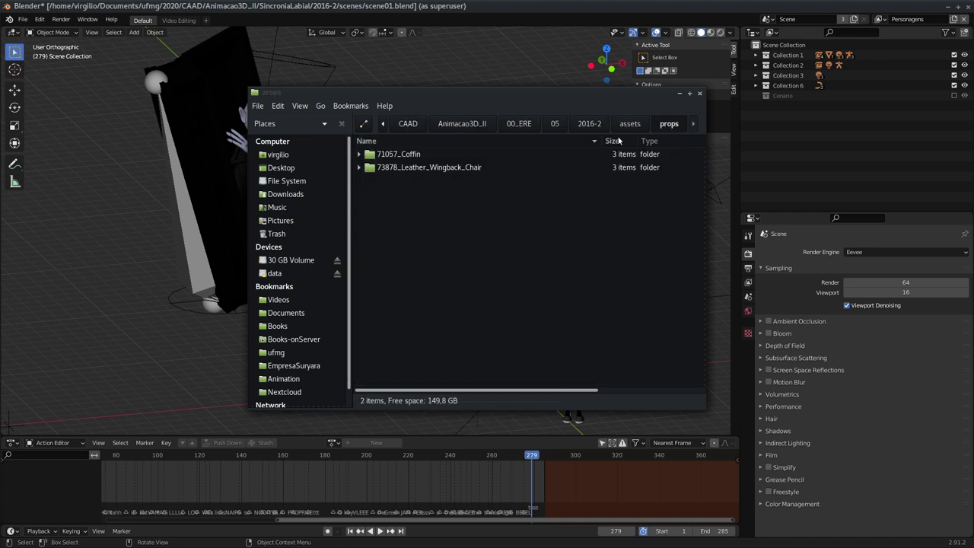
key("alt+Up")
double_click(403, 153)
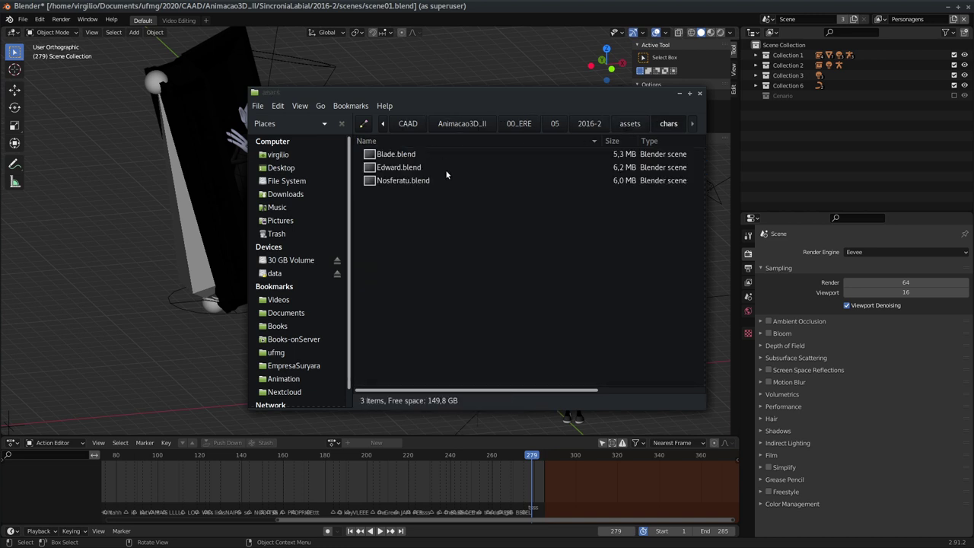
key("alt+Up")
key("alt+Up")
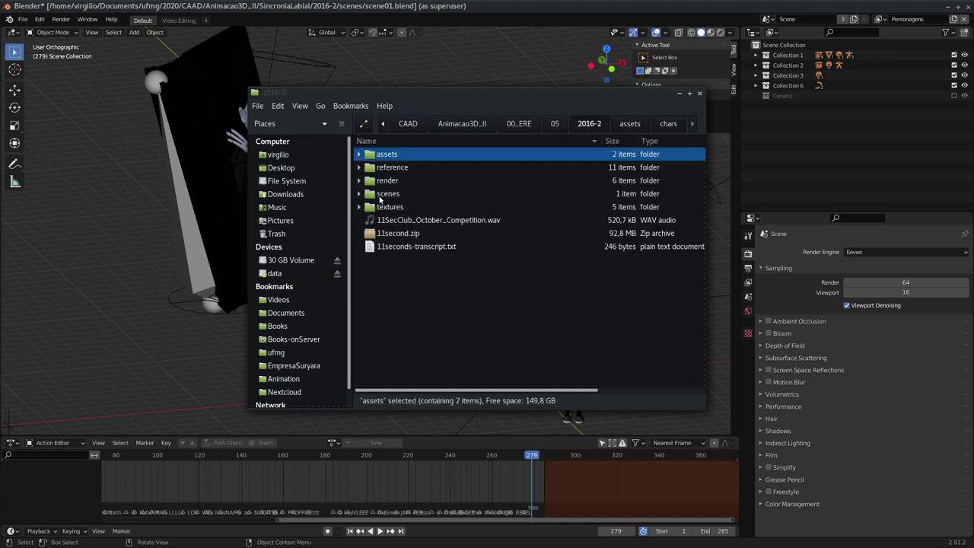
Open the scenes folder with scene01.blend, then return to Blender and orbit around the characters.
double_click(388, 194)
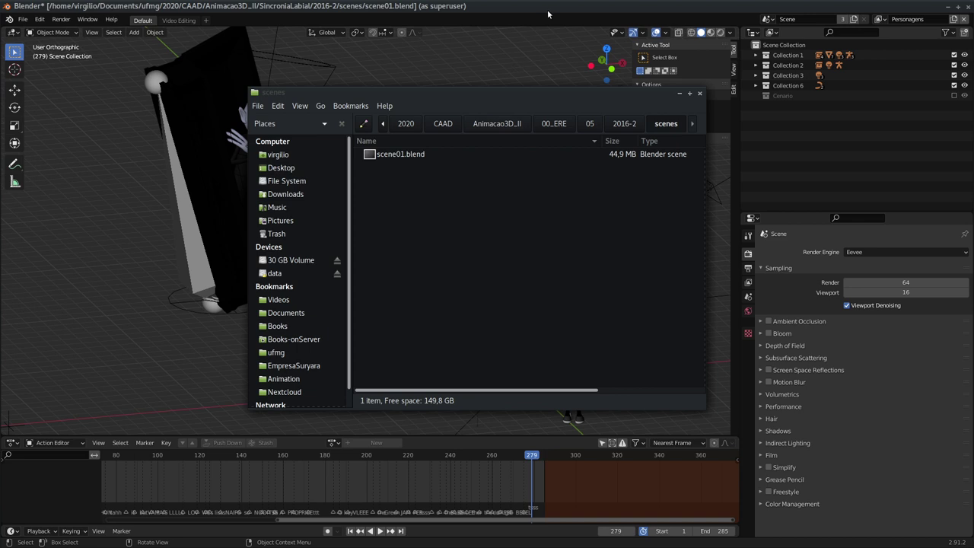
key("ctrl+w")
mouse_move(433, 257)
middle_mouse_down()
mouse_move(347, 249)
mouse_move(378, 226)
mouse_move(343, 264)
mouse_move(299, 263)
mouse_move(450, 221)
mouse_move(415, 277)
mouse_move(426, 259)
mouse_move(368, 233)
middle_mouse_up()
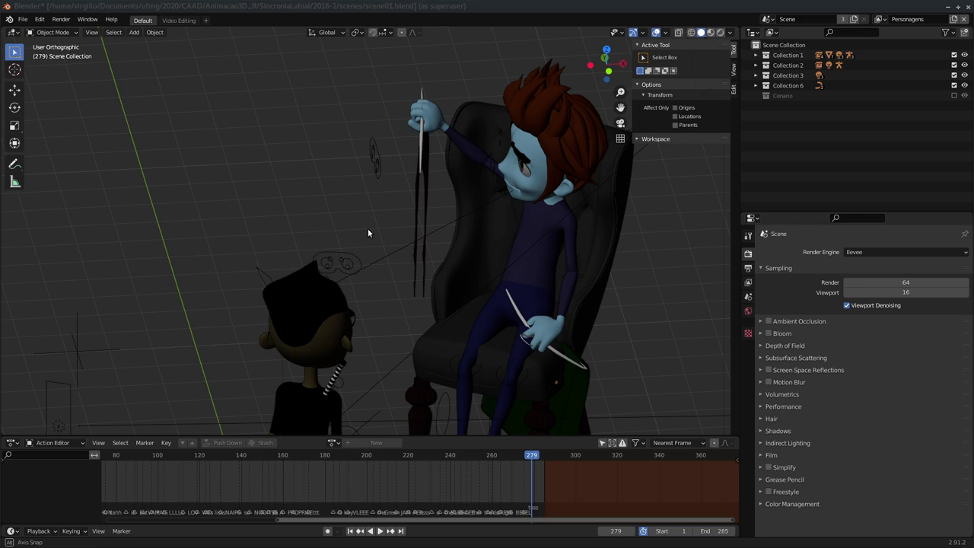
scroll(522, 132, "up", 5)
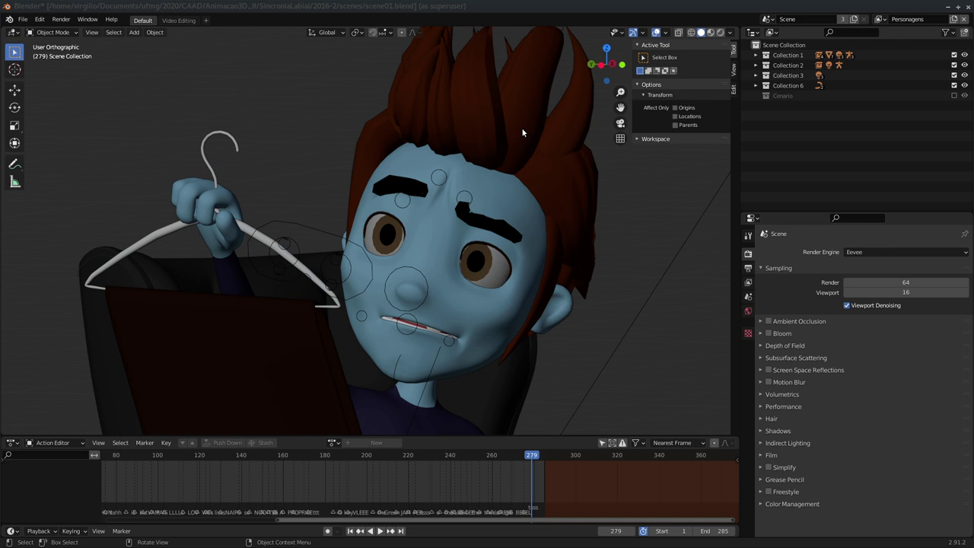
middle_click_drag(522, 132, 400, 268)
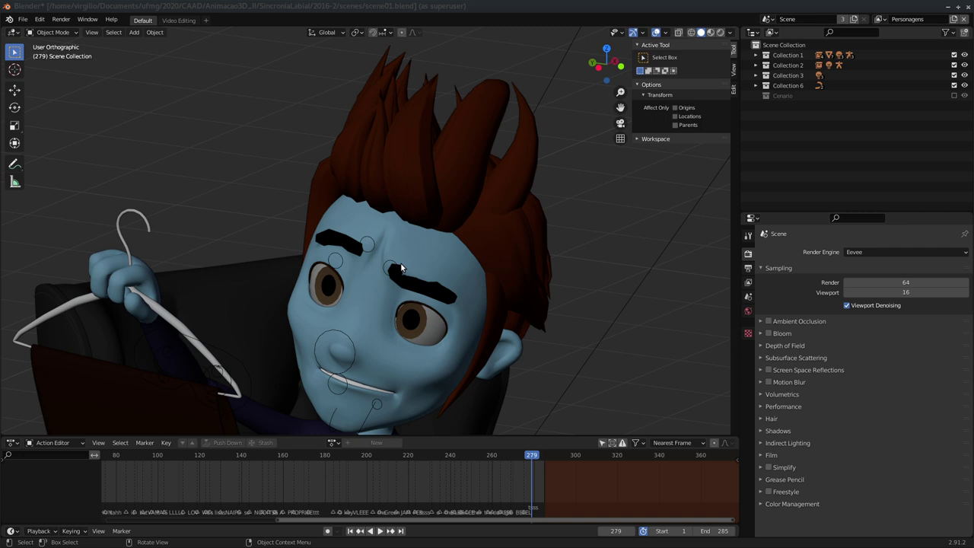
scroll(401, 268, "down", 5)
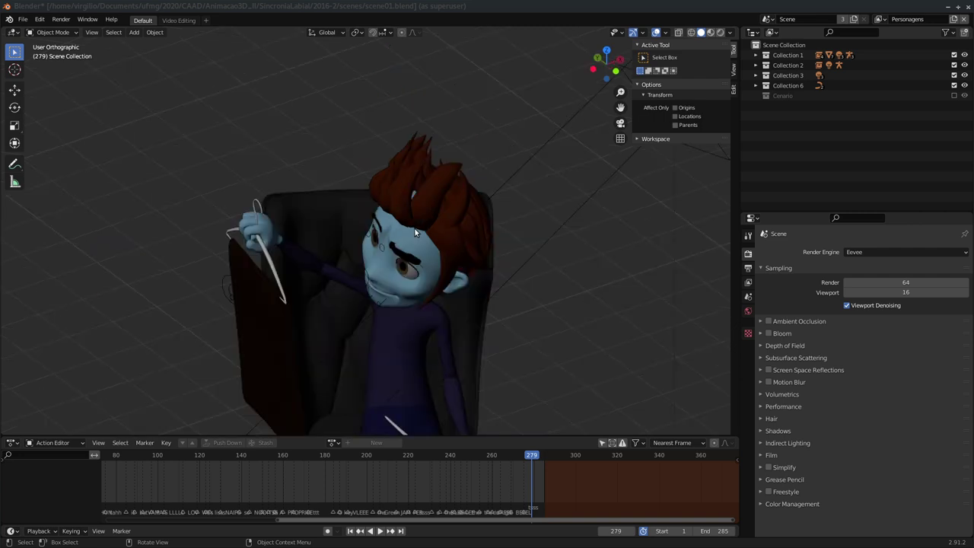
mouse_move(349, 209)
middle_mouse_down()
mouse_move(356, 292)
mouse_move(192, 312)
mouse_move(199, 279)
mouse_move(108, 282)
mouse_move(145, 254)
mouse_move(323, 367)
mouse_move(384, 393)
mouse_move(379, 293)
mouse_move(306, 229)
mouse_move(304, 202)
mouse_move(385, 208)
middle_mouse_up()
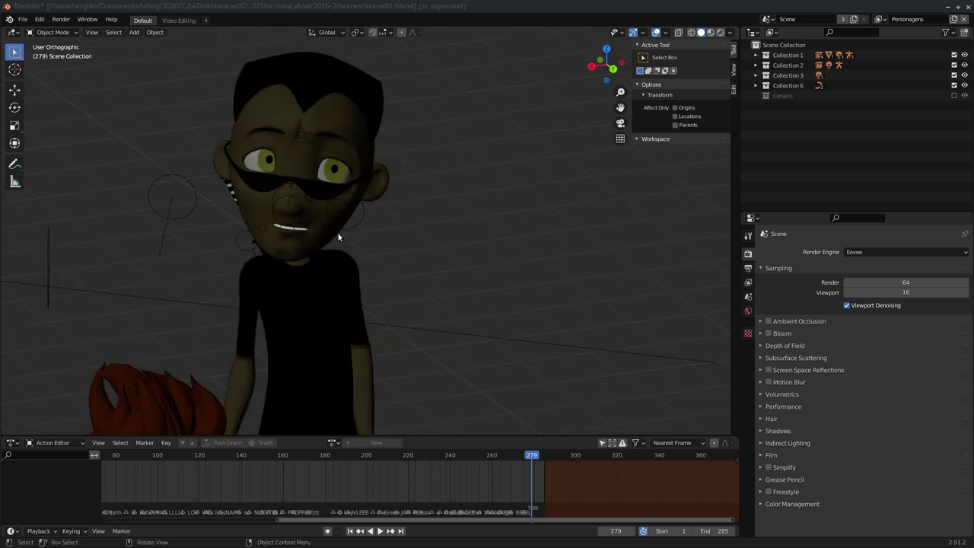
mouse_move(337, 233)
middle_mouse_down()
mouse_move(410, 238)
mouse_move(394, 349)
mouse_move(329, 243)
middle_mouse_up()
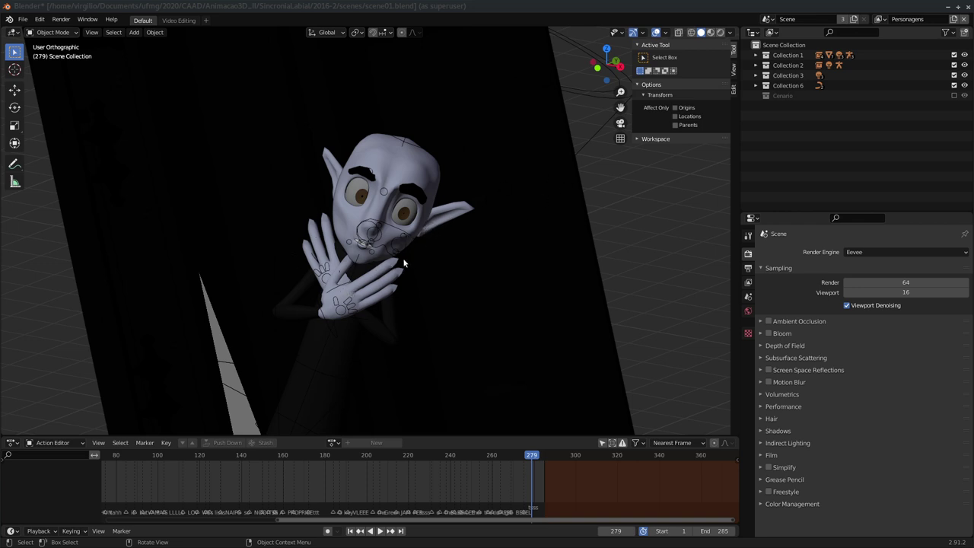
mouse_move(403, 266)
middle_mouse_down()
mouse_move(357, 269)
mouse_move(424, 251)
mouse_move(385, 315)
mouse_move(347, 242)
mouse_move(396, 244)
mouse_move(283, 294)
middle_mouse_up()
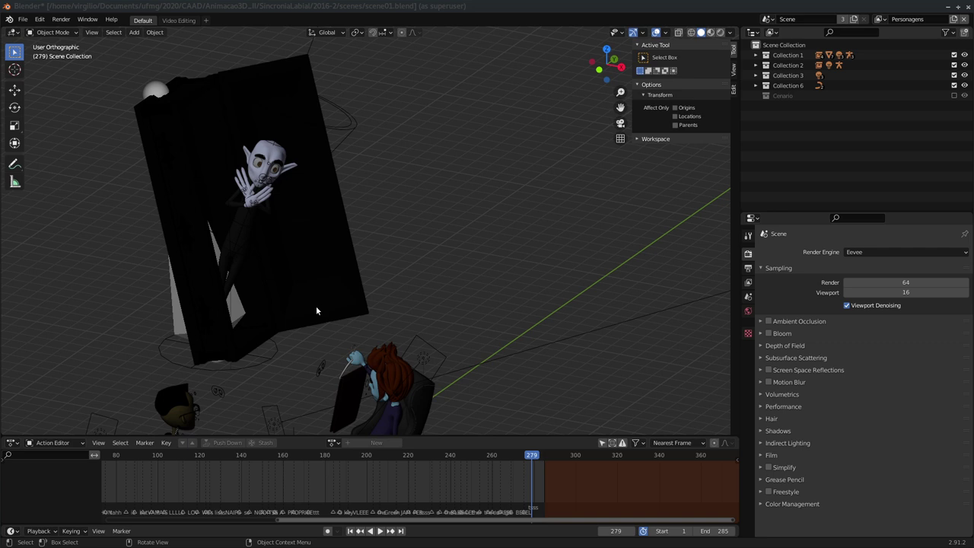
scroll(327, 281, "up", 2)
scroll(363, 215, "up", 2)
mouse_move(365, 217)
middle_mouse_down()
mouse_move(363, 245)
mouse_move(389, 233)
mouse_move(349, 231)
mouse_move(322, 249)
mouse_move(340, 268)
middle_mouse_up()
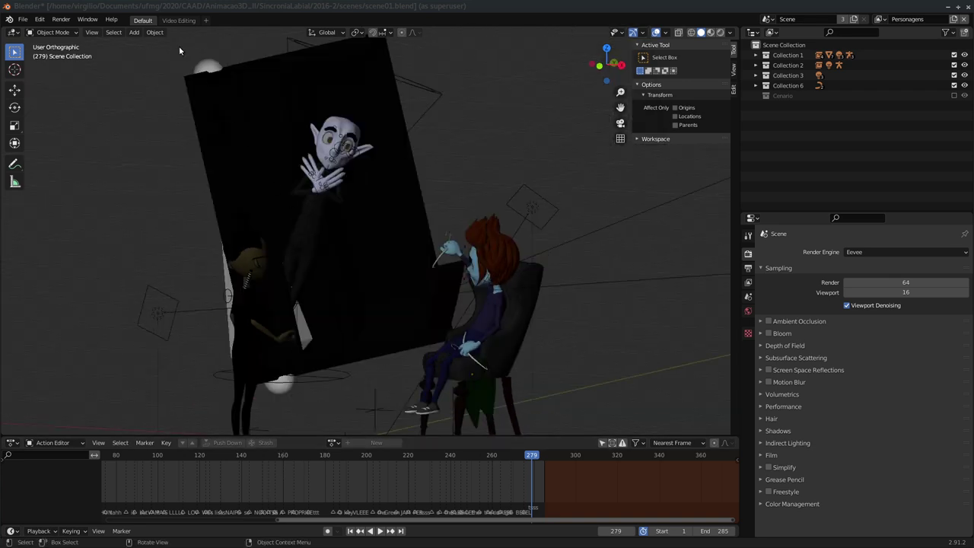
In Video Editing, zoom the competition audio strip to fill the timeline and scrub to frame 19.
left_click(182, 22)
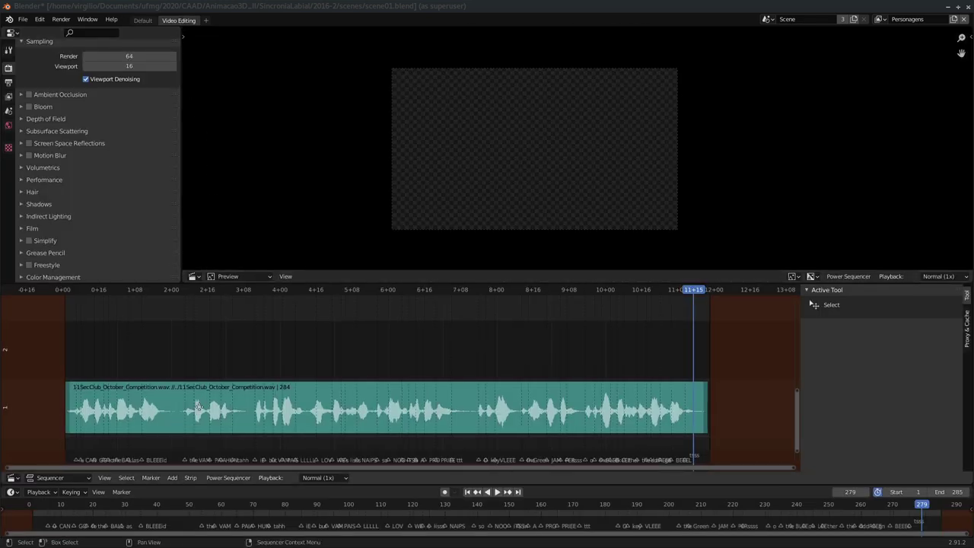
mouse_move(229, 384)
middle_mouse_down("ctrl")
mouse_move(220, 386)
mouse_move(377, 359)
middle_mouse_up("ctrl")
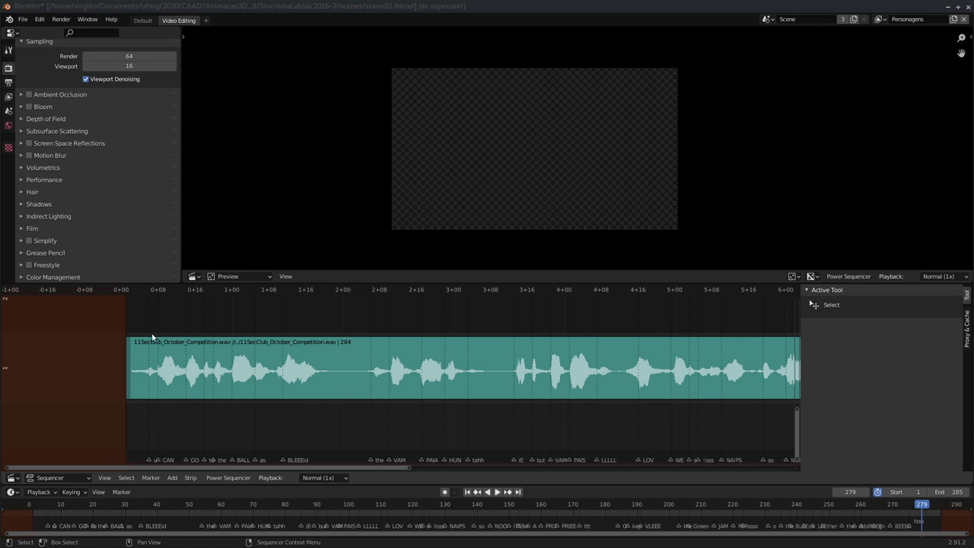
left_click_drag(157, 290, 155, 291)
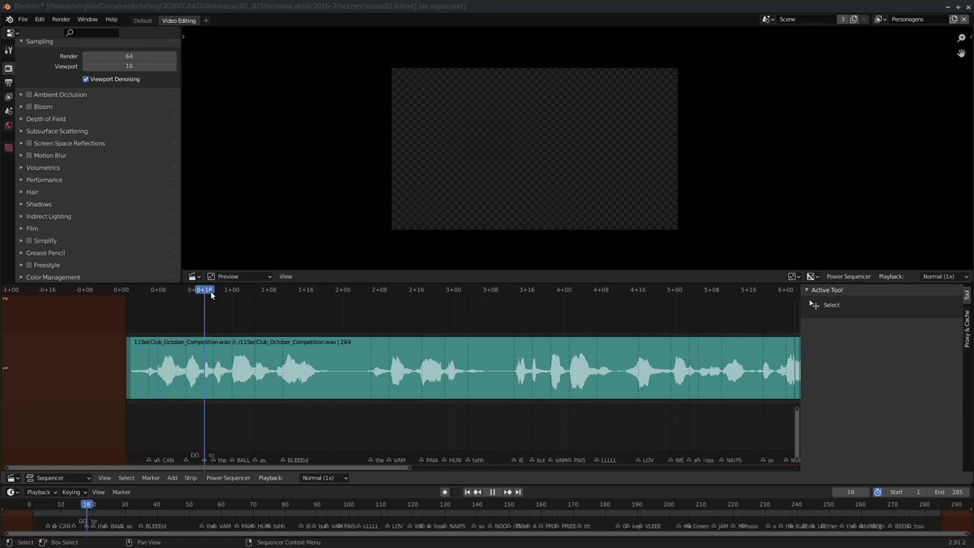
left_click_drag(155, 290, 217, 391)
scroll(207, 432, "up", 1)
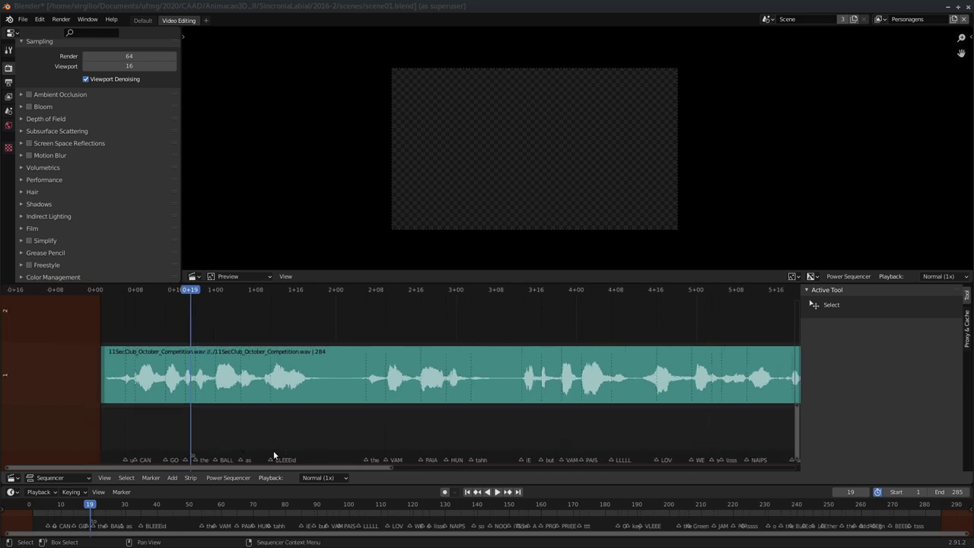
scroll(266, 460, "up", 2)
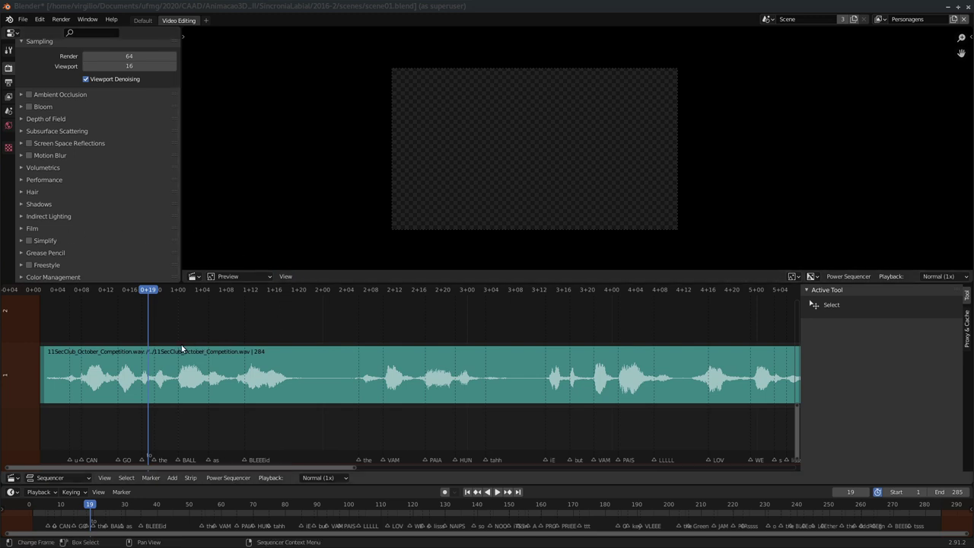
Switch back to the Default workspace and orbit the view around the characters at frame 19.
left_click(143, 20)
mouse_move(418, 328)
middle_mouse_down()
mouse_move(387, 350)
mouse_move(389, 320)
mouse_move(349, 264)
mouse_move(335, 262)
middle_mouse_up()
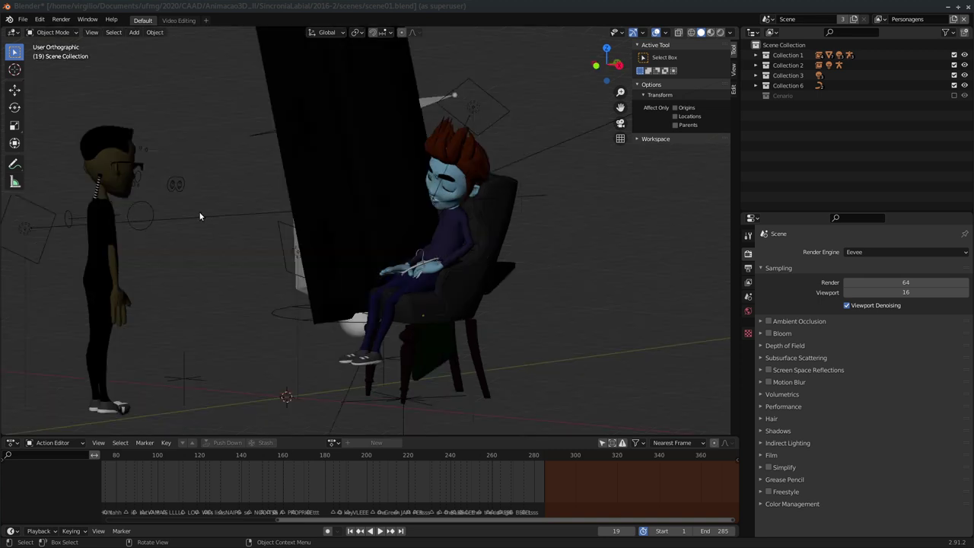
key("alt+Tab")
key("alt+Tab")
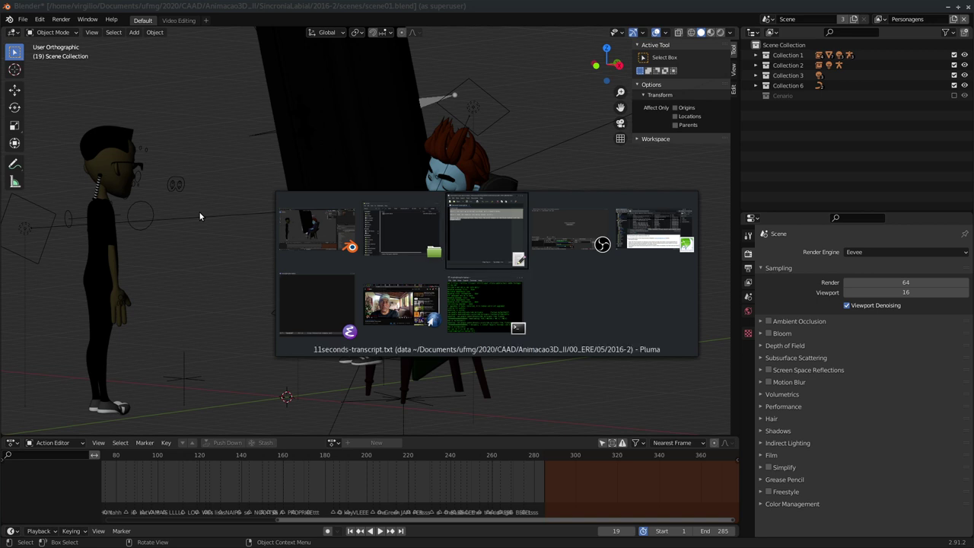
In Caja, open the 2016-2 render folder and select 0001-0285-Blocking.mp4.
key("alt+shift+Tab")
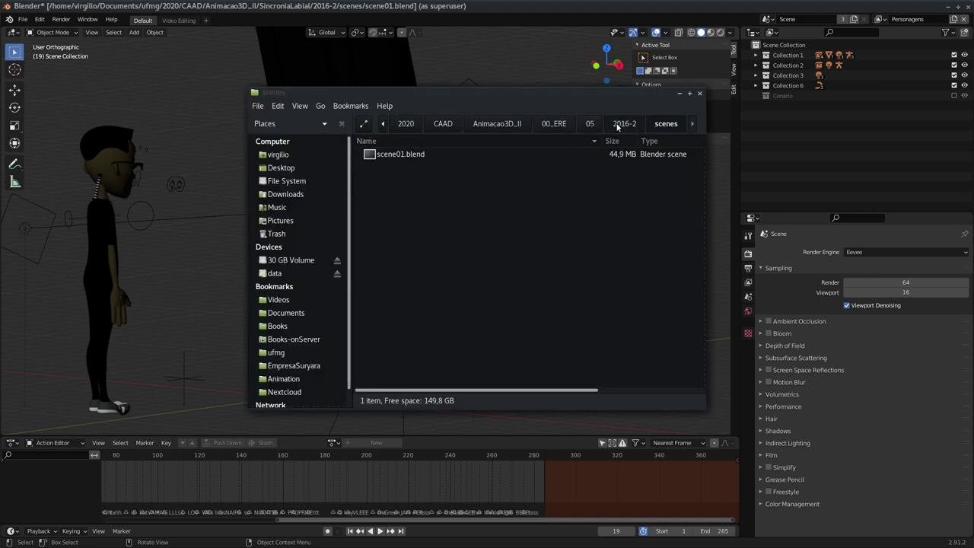
left_click(624, 123)
double_click(390, 181)
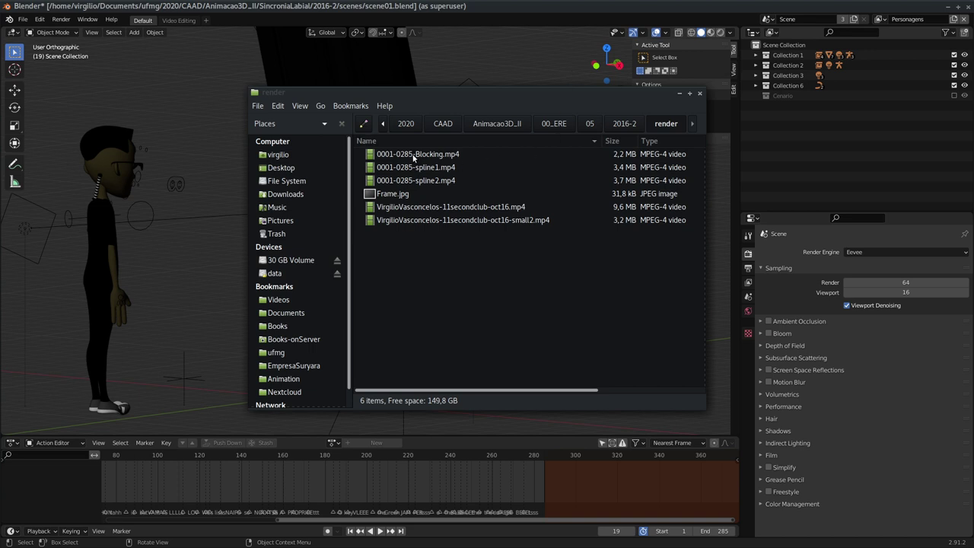
left_click(406, 156)
Open 0001-0285-Blocking.mp4 in VLC media player and play it from the start.
right_click(407, 157)
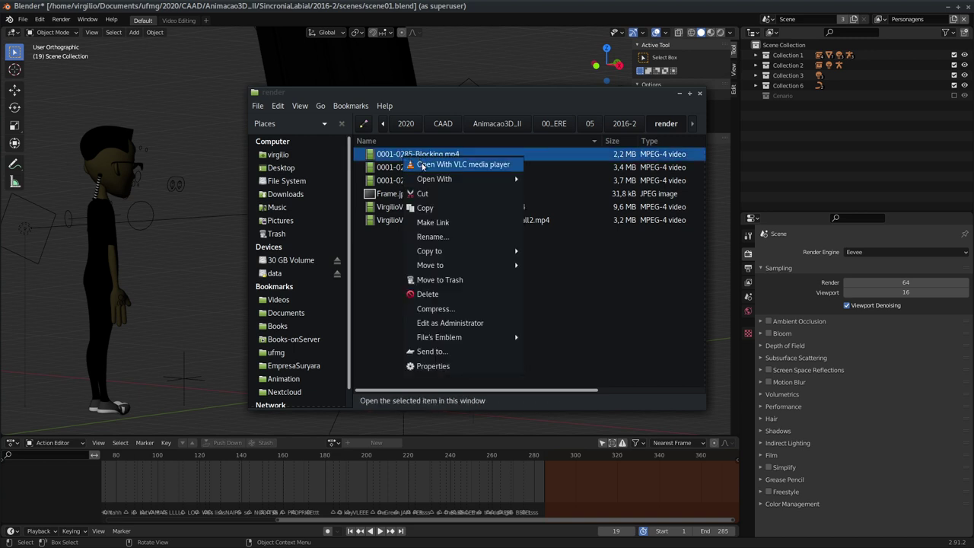
left_click(414, 157)
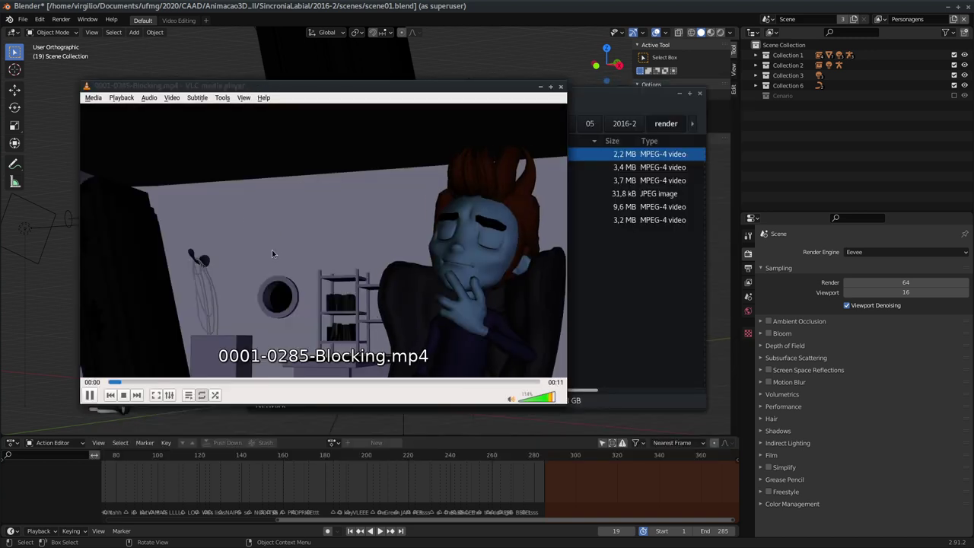
left_click(89, 395)
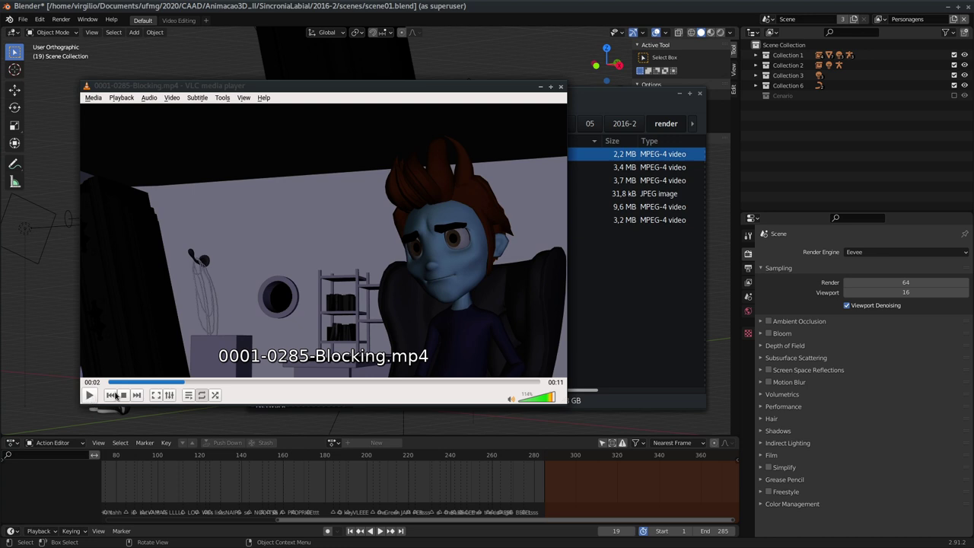
left_click_drag(152, 385, 110, 382)
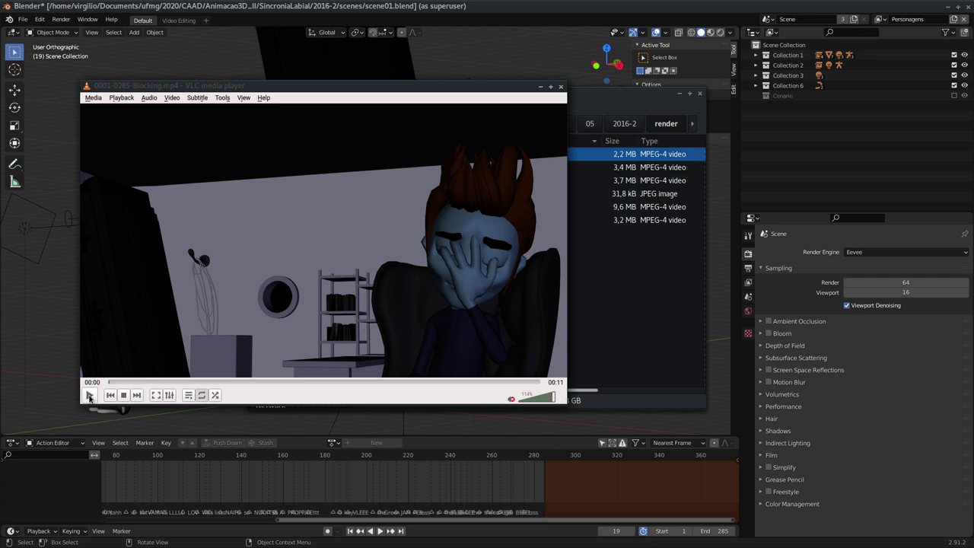
left_click(89, 395)
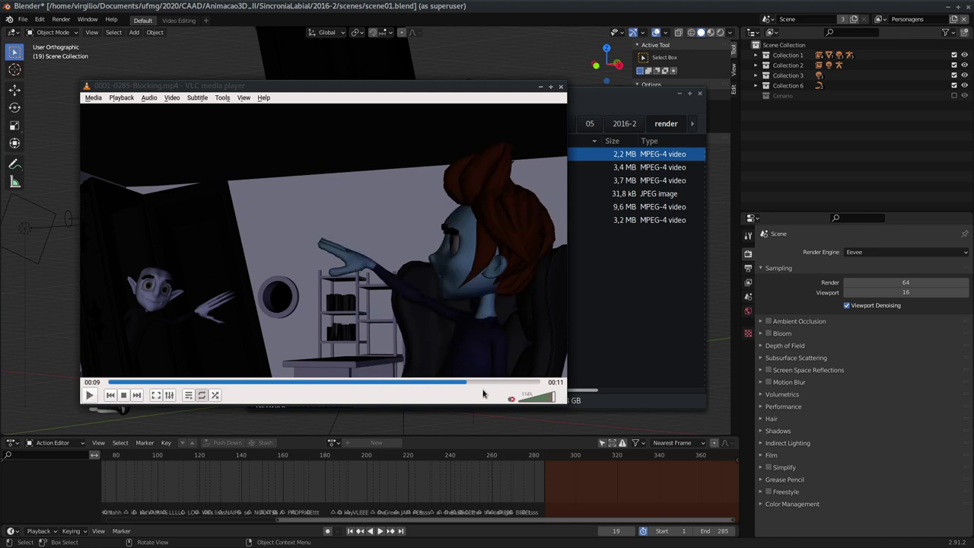
left_click(89, 394)
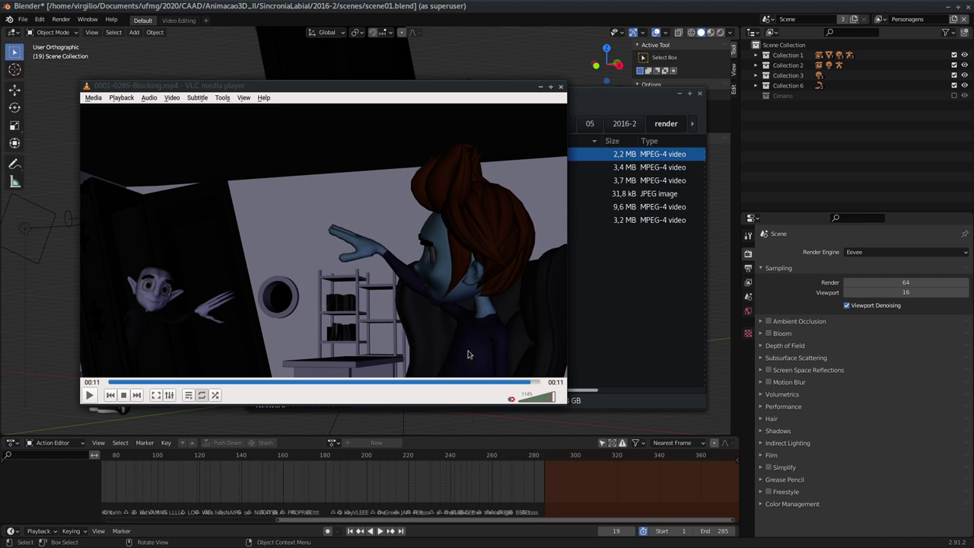
Unmute the sound, replay the Blocking render from 00:00 to the end, then close VLC.
left_click(512, 400)
mouse_move(517, 382)
left_click_drag(517, 386, 111, 377)
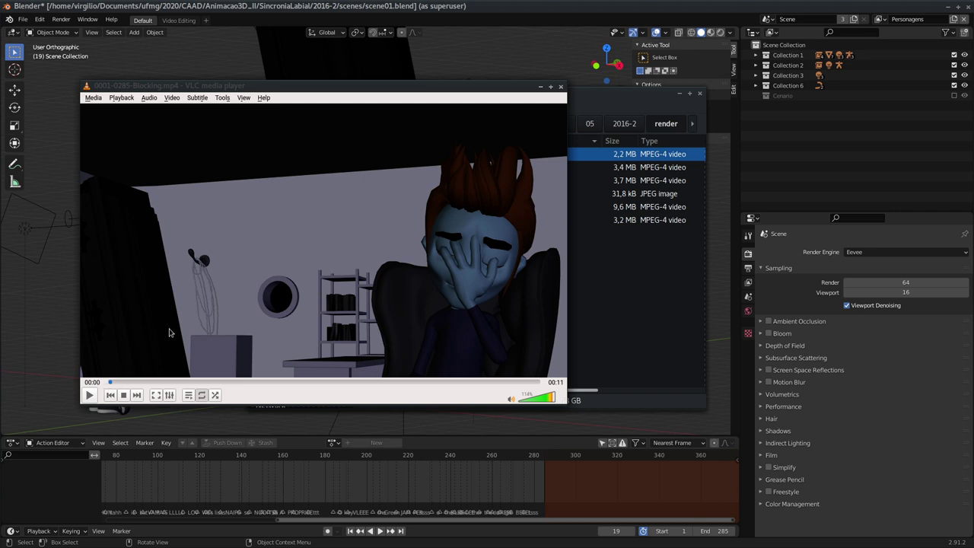
left_click(89, 395)
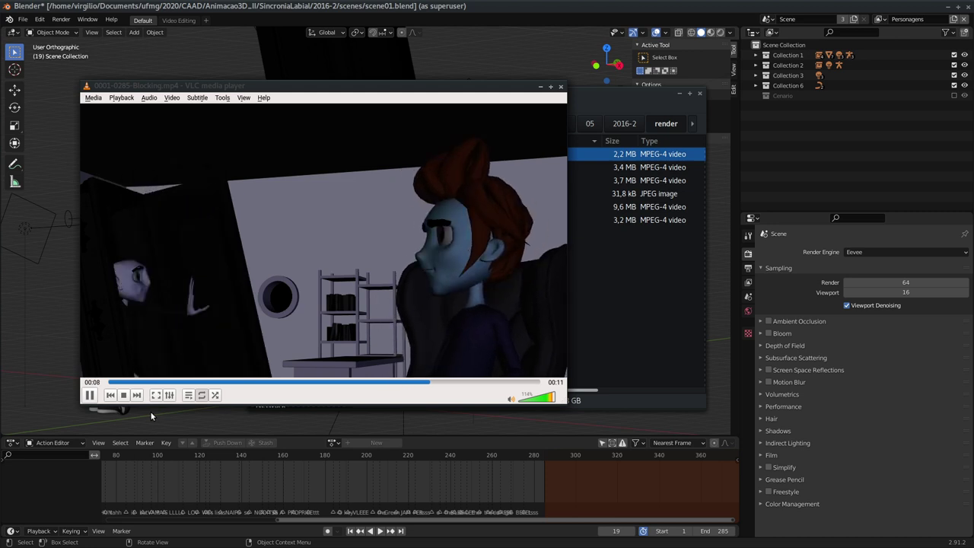
left_click(89, 395)
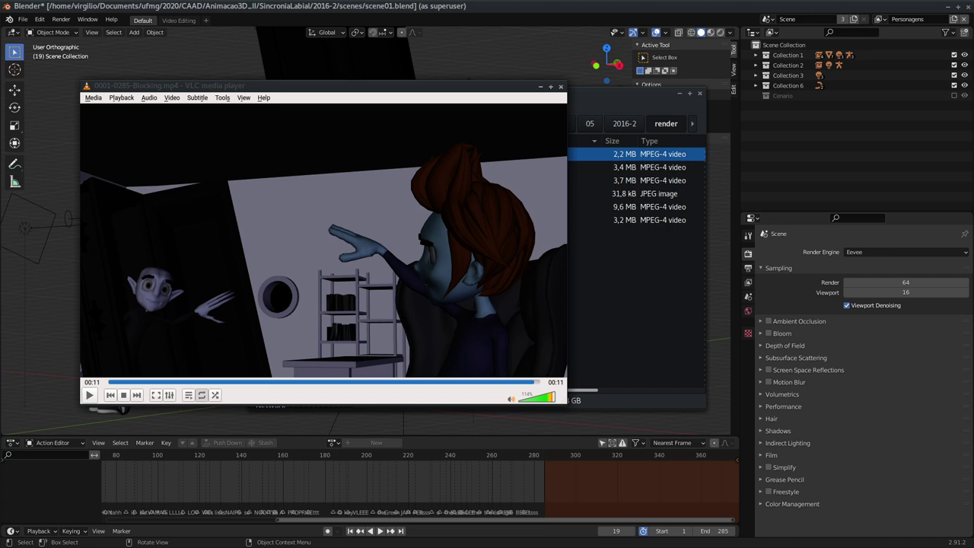
left_click(561, 86)
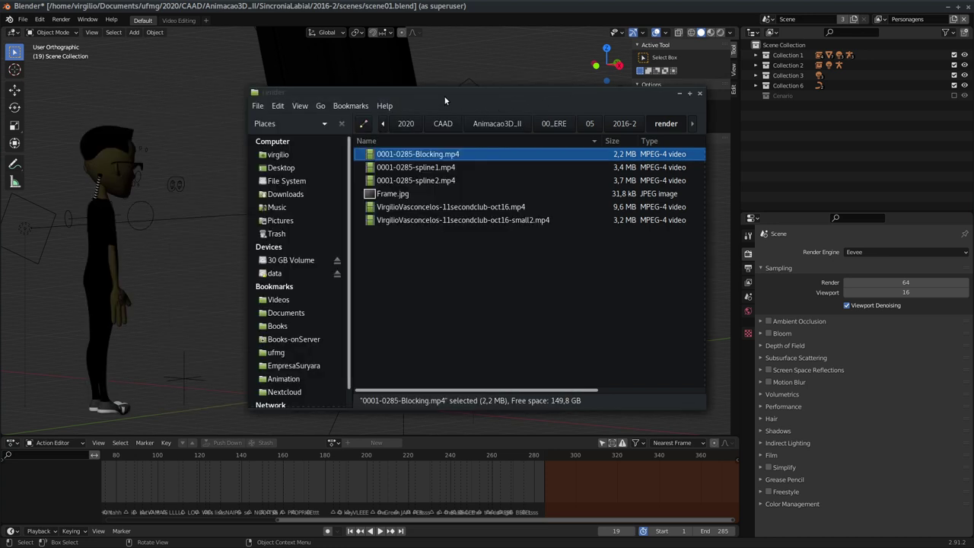
Open 0001-0285-spline1.mp4 in VLC, replay it from its first frame, then close the player.
left_click(407, 168)
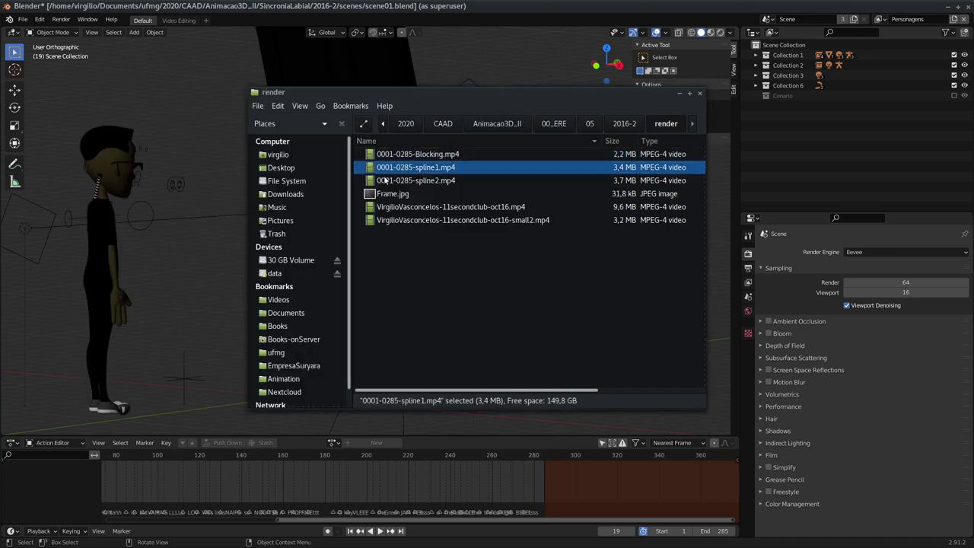
key("Return")
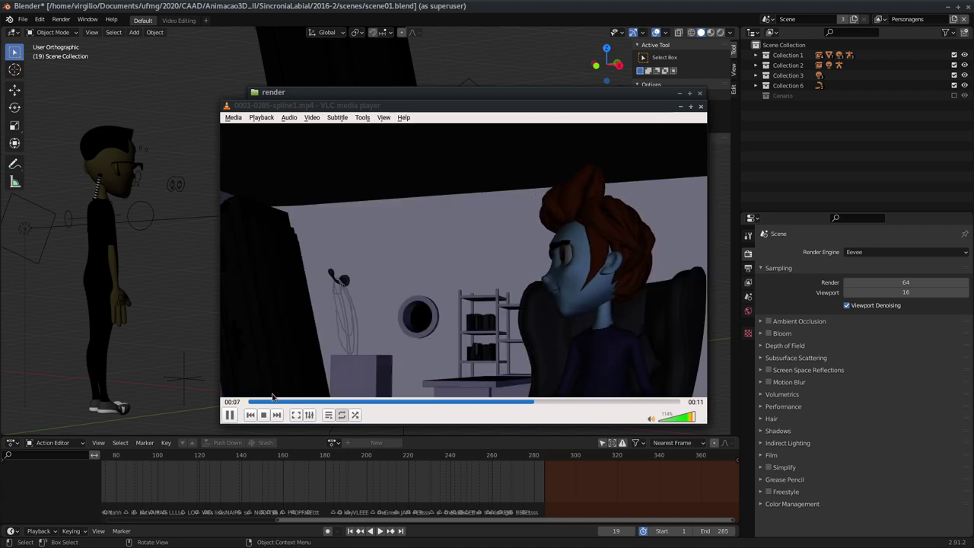
left_click(230, 417)
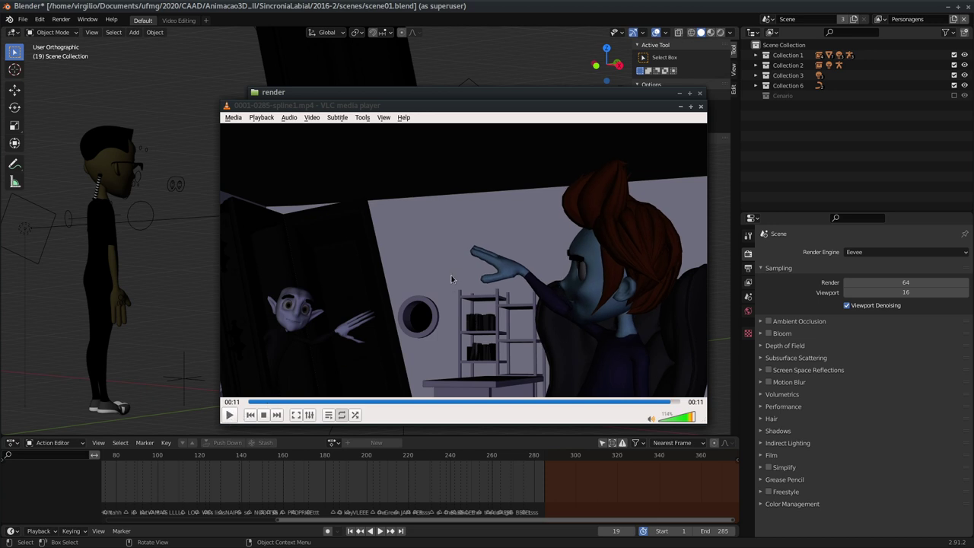
left_click(288, 400)
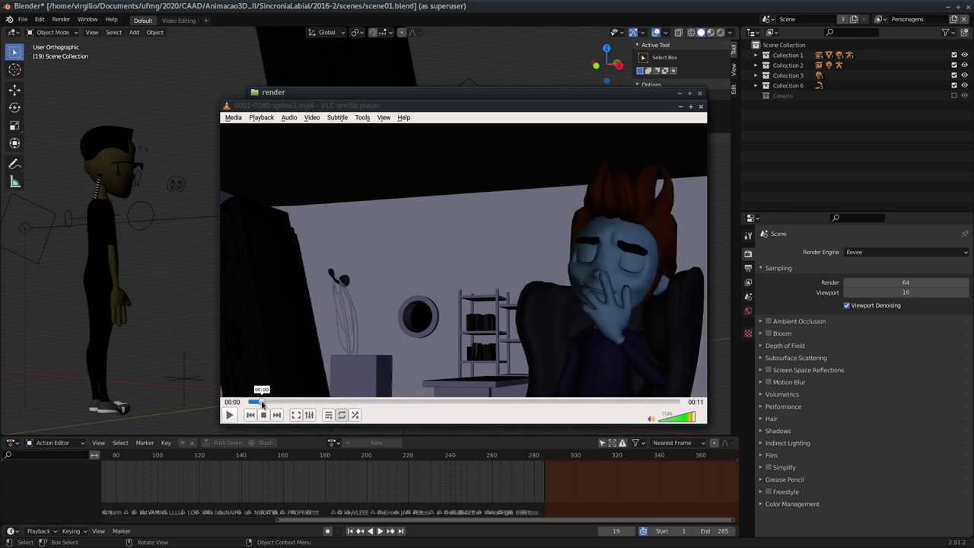
left_click_drag(297, 407, 255, 402)
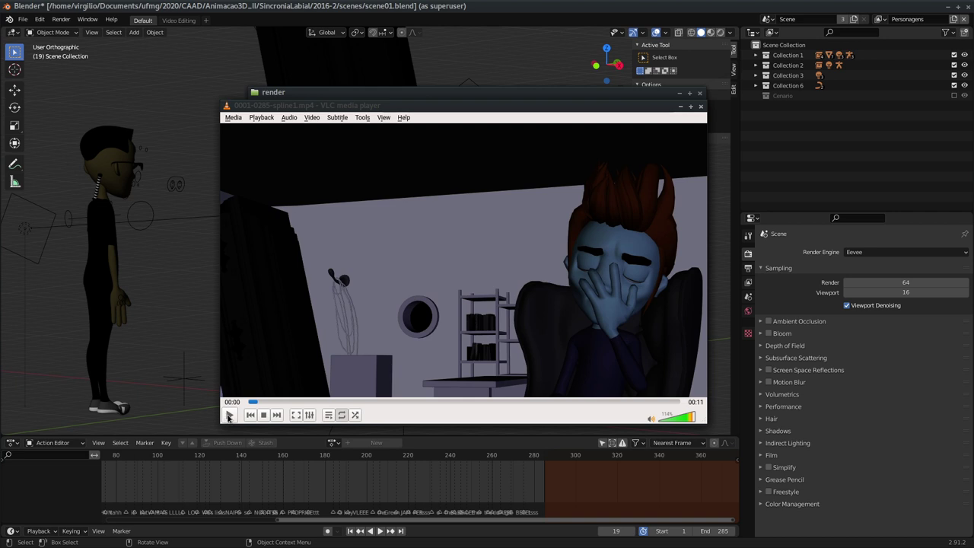
left_click(228, 417)
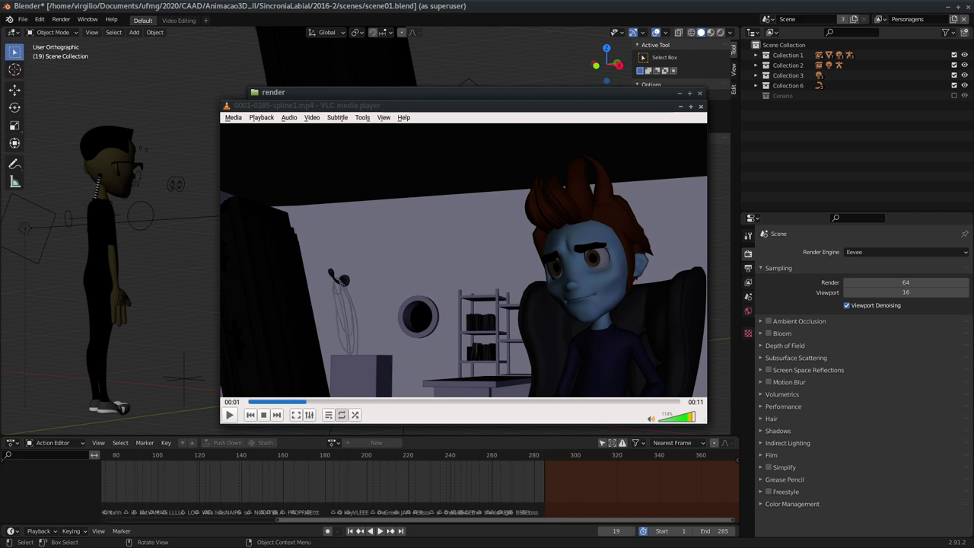
left_click(229, 415)
left_click(230, 415)
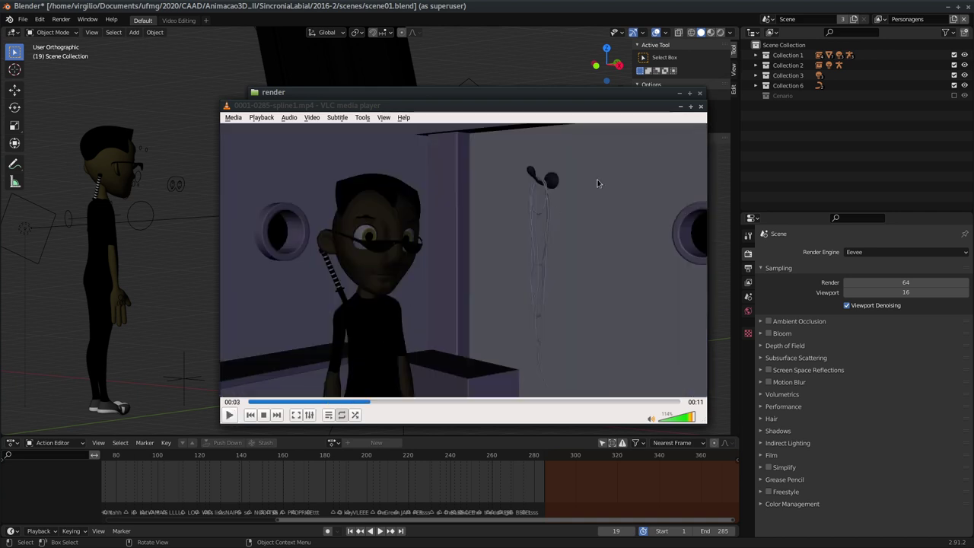
left_click(700, 106)
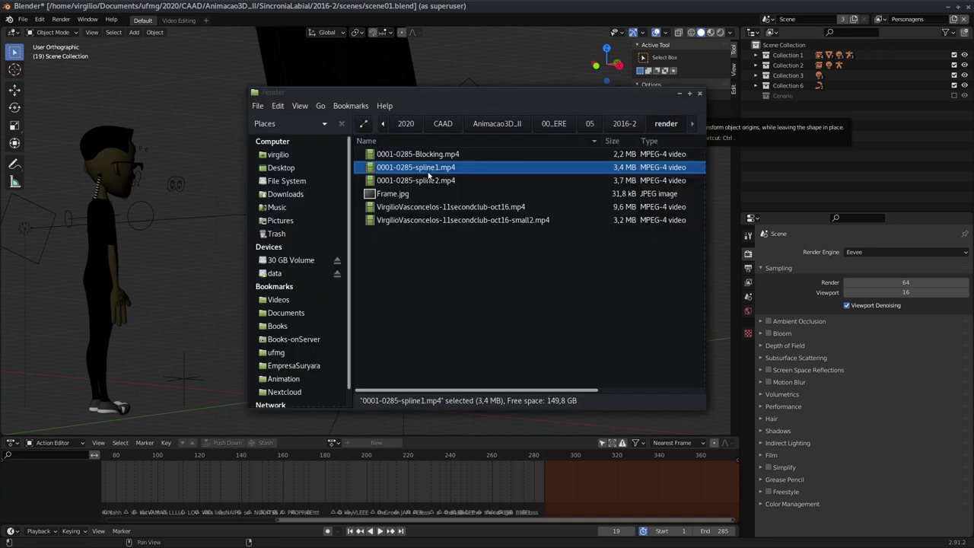
Play 0001-0285-spline2.mp4 in VLC twice, pausing at frames 137 and 280, then bring Blender forward.
left_click(418, 181)
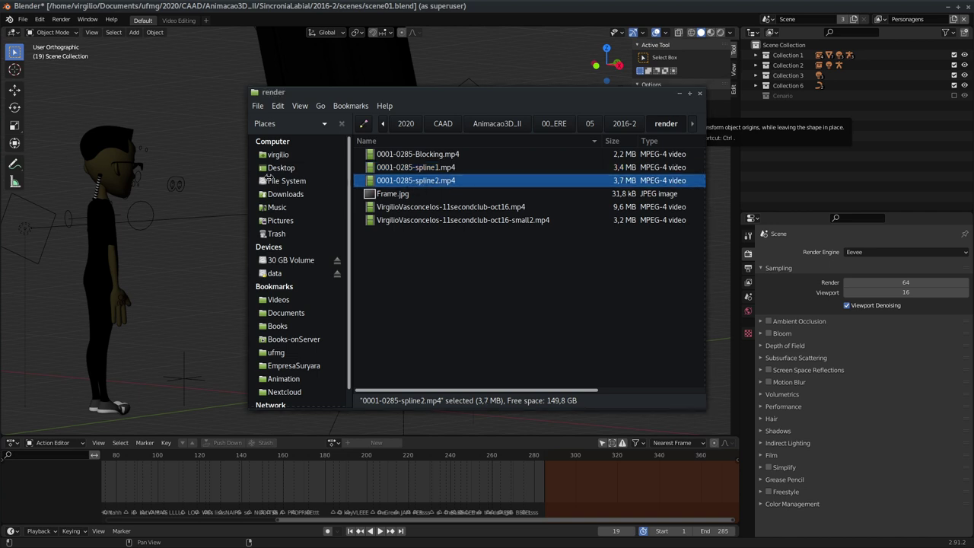
key("Return")
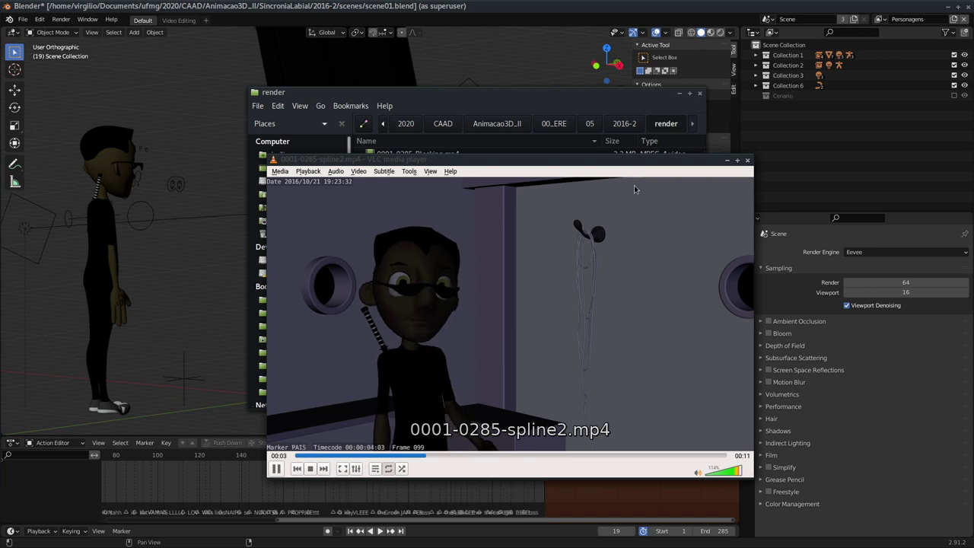
left_click(275, 470)
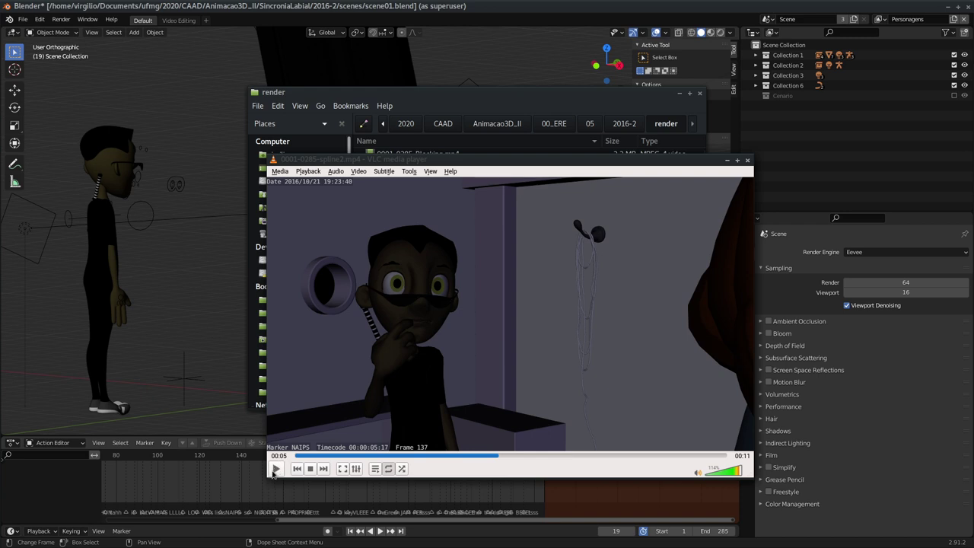
left_click(275, 469)
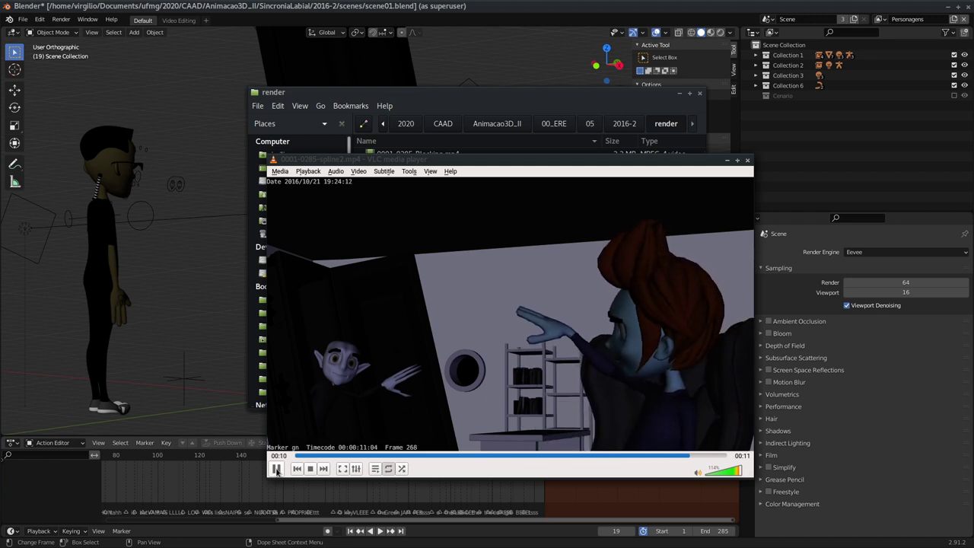
left_click(276, 469)
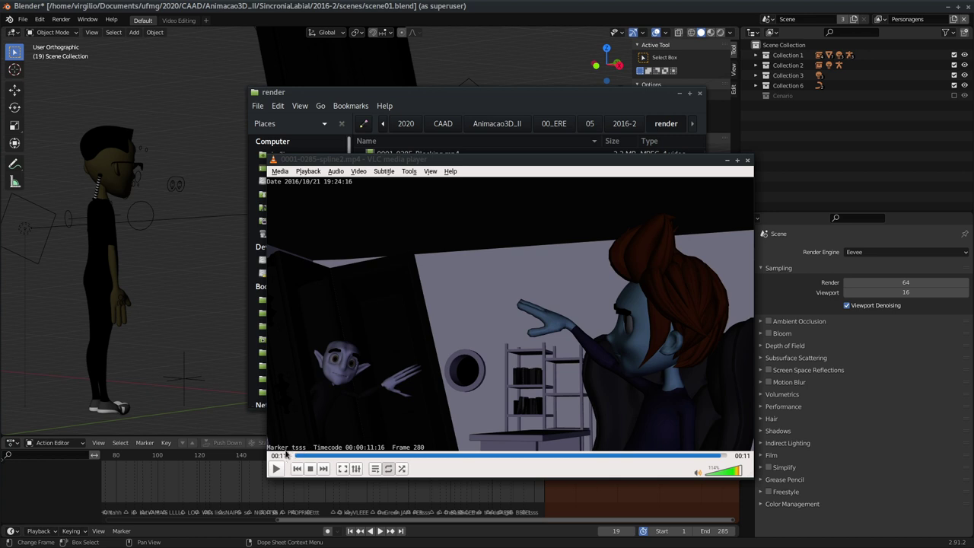
left_click(276, 470)
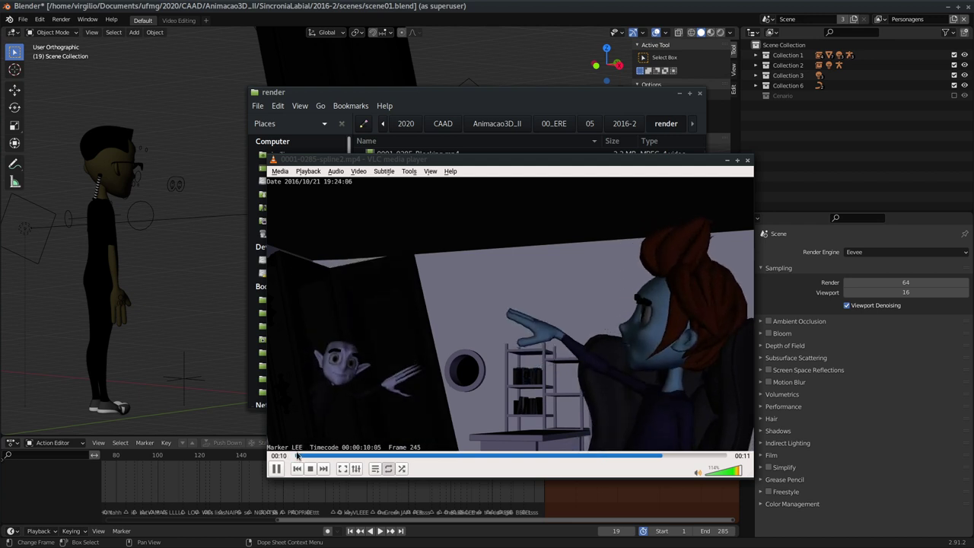
left_click(276, 470)
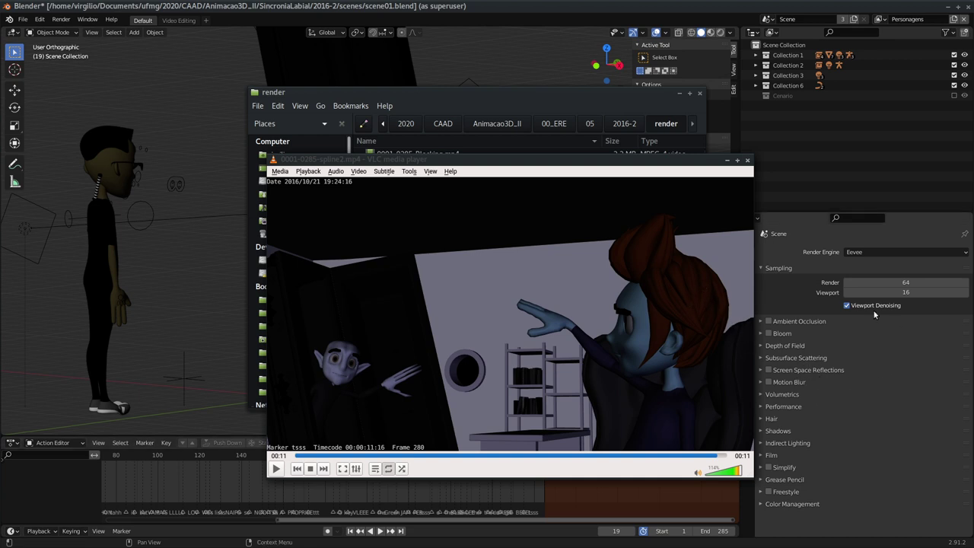
left_click(805, 295)
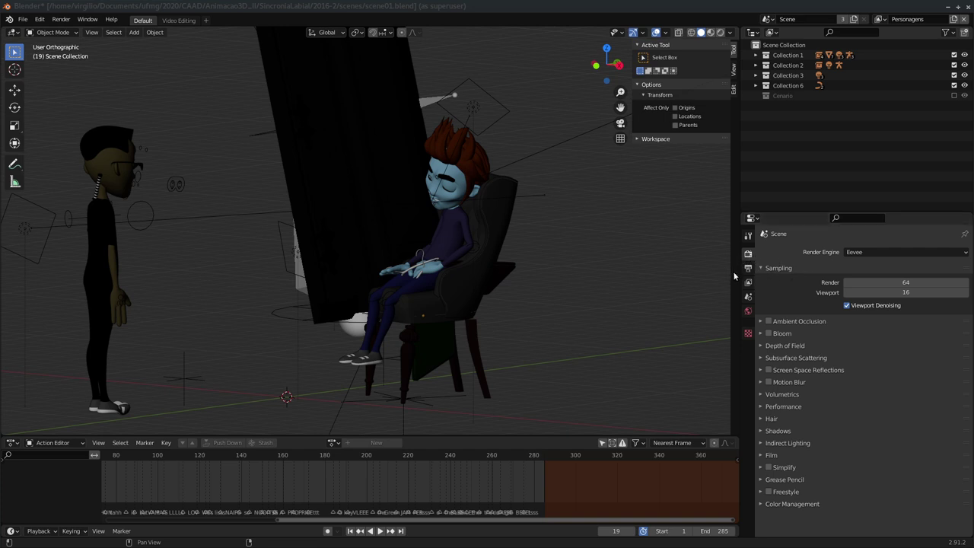
Expand the Output properties' Metadata panel showing Date, Time, Frame, Marker and Burn Into Image.
left_click(748, 268)
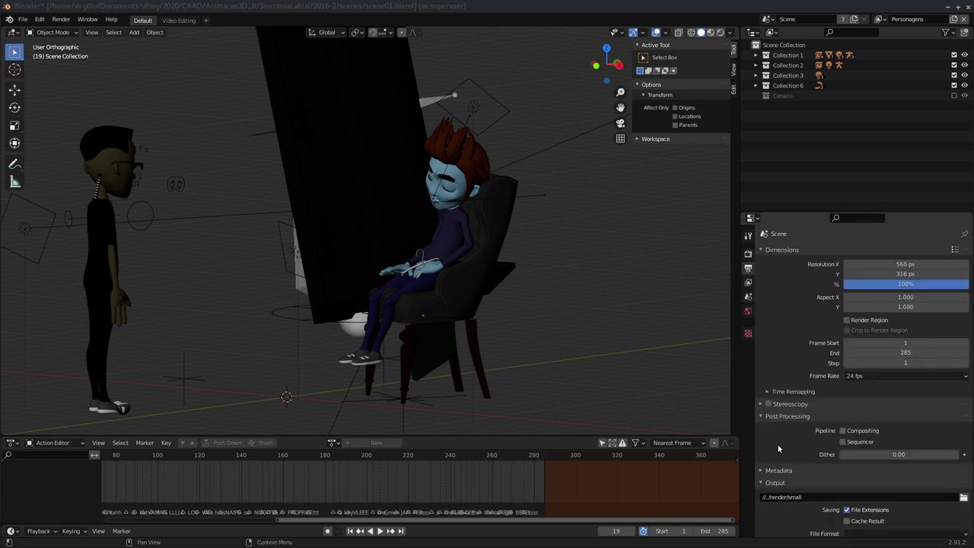
scroll(778, 449, "down", 1)
scroll(783, 396, "up", 1)
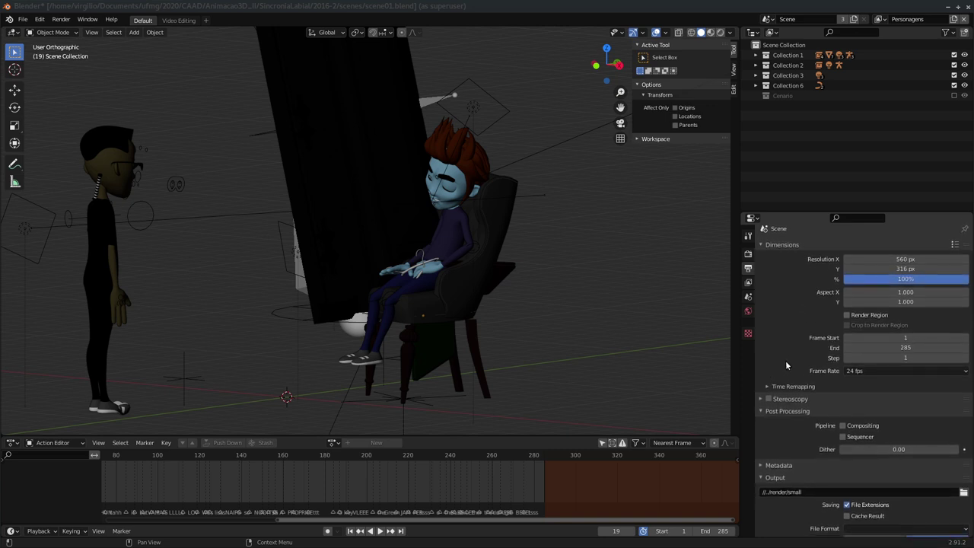
scroll(772, 442, "down", 1)
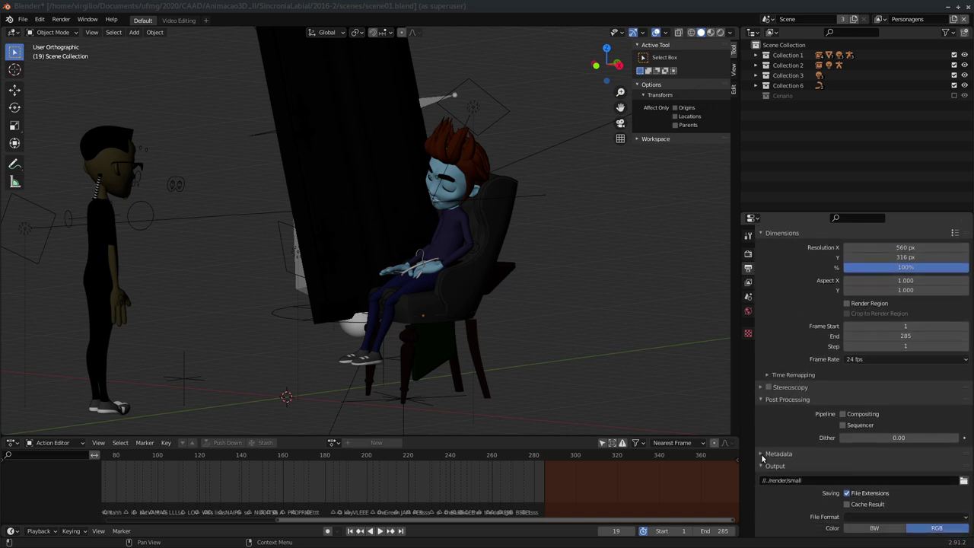
left_click(772, 454)
scroll(784, 426, "down", 3)
scroll(794, 402, "down", 2)
scroll(793, 403, "down", 2)
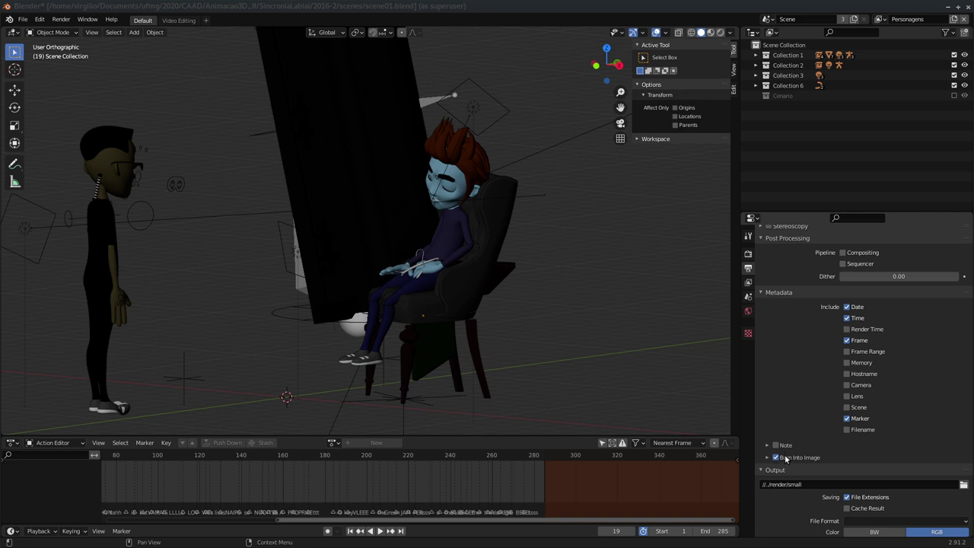
Close the spline2 player and orbit the viewport toward the seated character.
key("alt+Tab")
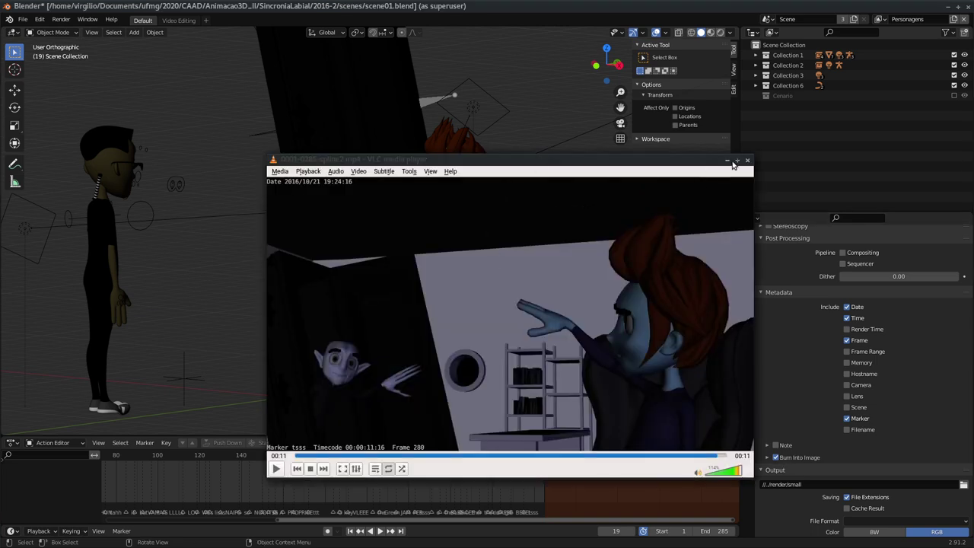
left_click(747, 159)
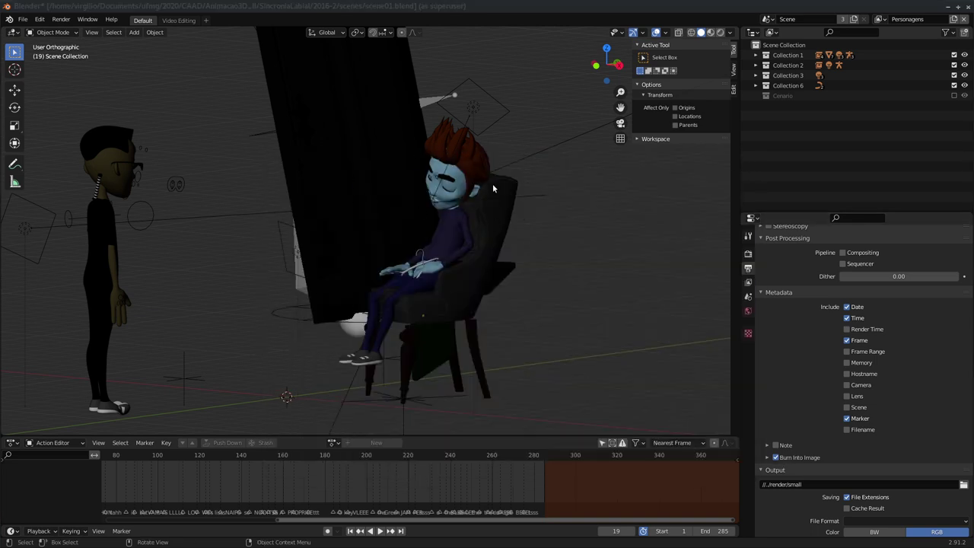
middle_click_drag(391, 246, 368, 243)
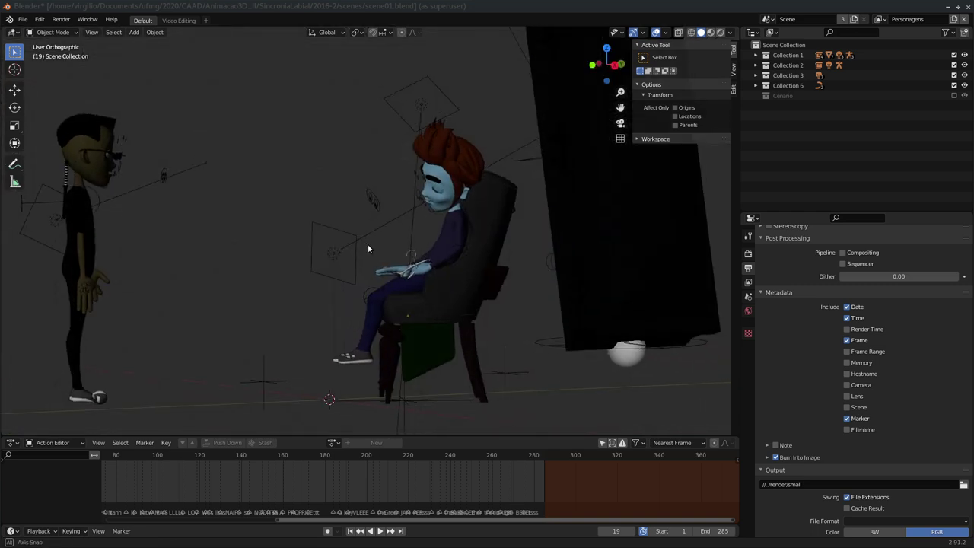
middle_click_drag(368, 249, 652, 103)
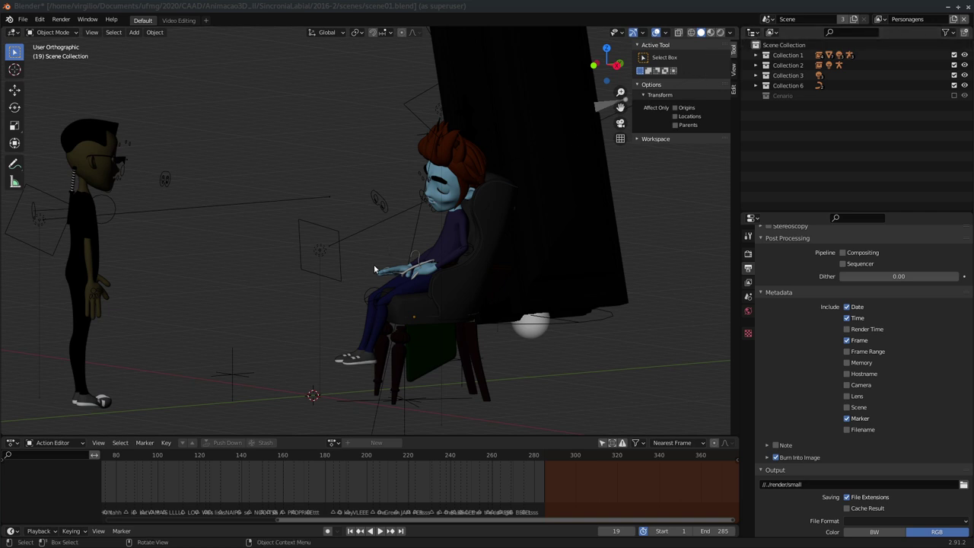
mouse_move(374, 270)
middle_mouse_down()
mouse_move(435, 261)
mouse_move(446, 201)
mouse_move(430, 197)
middle_mouse_up()
Zoom in on the seated character's head, viewing it in profile and then from behind.
scroll(429, 188, "up", 2)
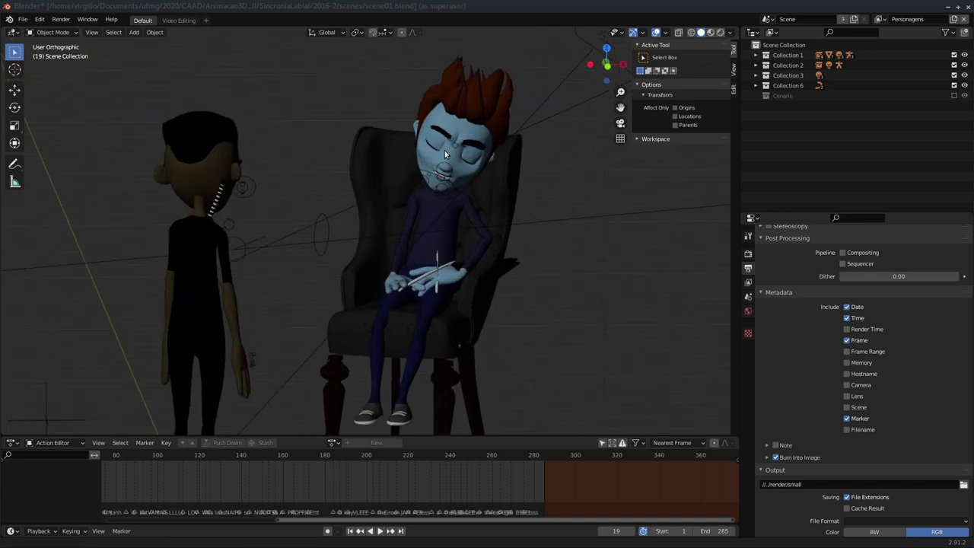
scroll(425, 170, "up", 2)
scroll(388, 217, "up", 2)
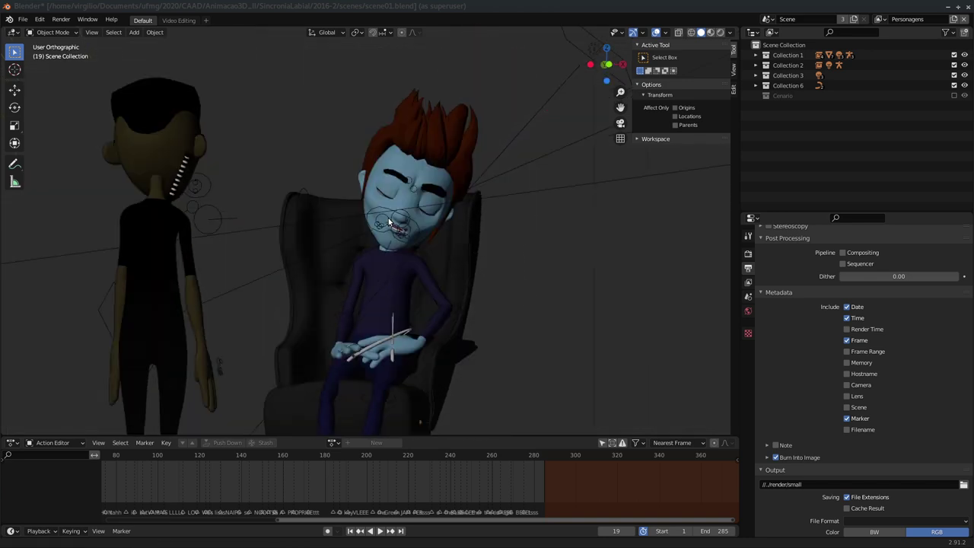
scroll(383, 226, "up", 2)
scroll(383, 227, "up", 2)
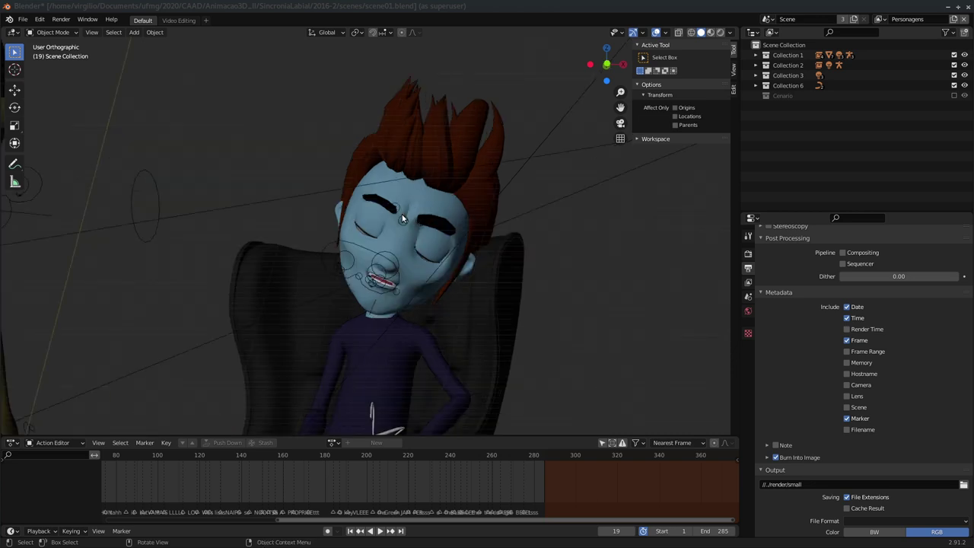
middle_click_drag(402, 214, 473, 260)
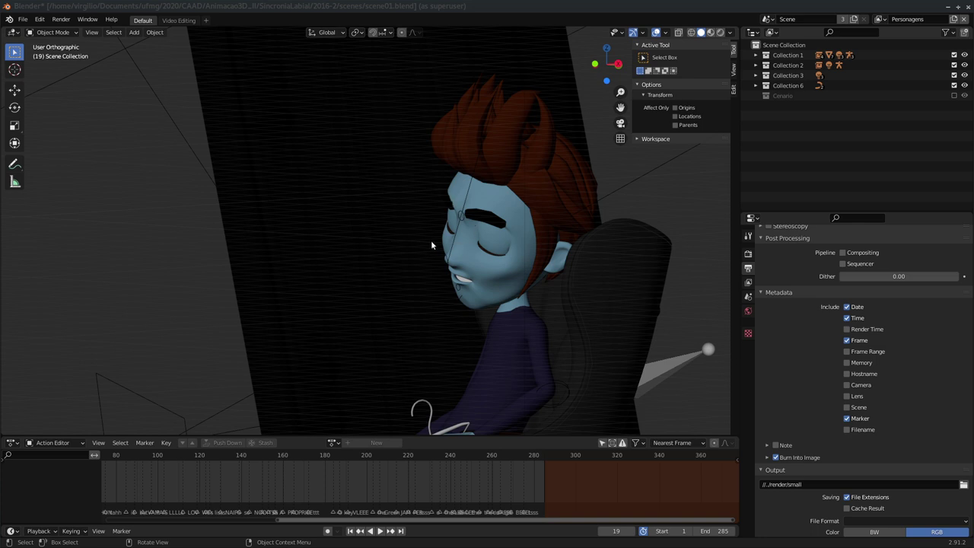
scroll(431, 244, "down", 2)
middle_click_drag(410, 295, 382, 293)
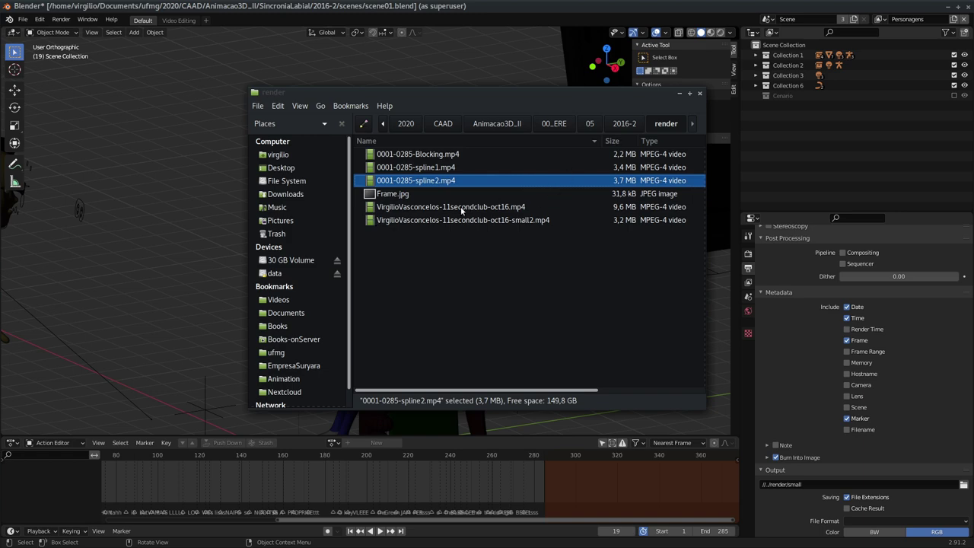
Play the final 11secondclub-oct16.mp4 video in VLC from its start through to 00:11.
left_click(423, 207)
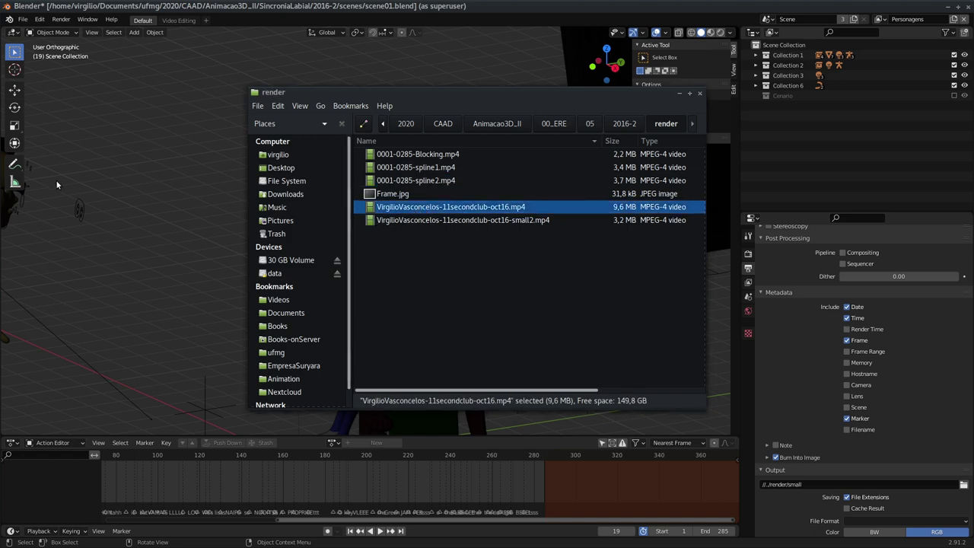
key("Return")
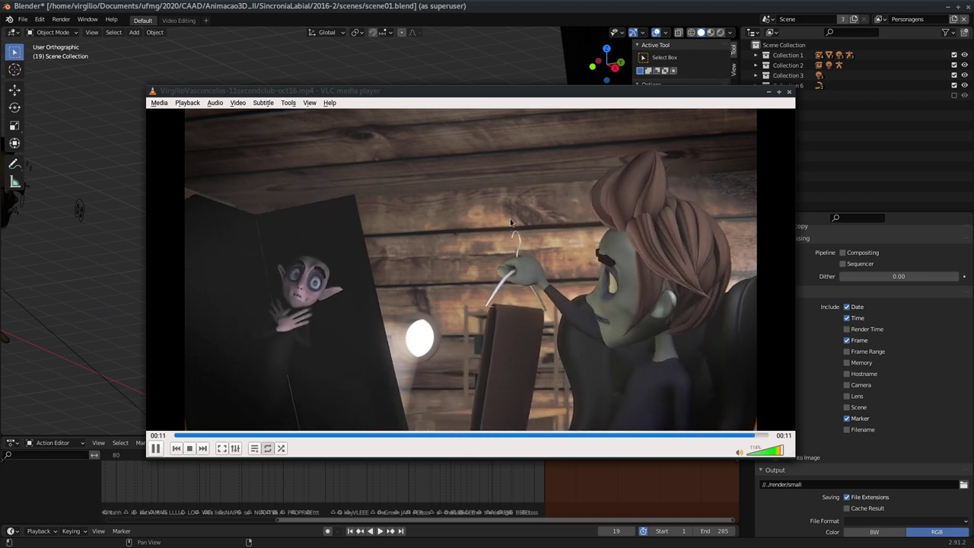
left_click(187, 436)
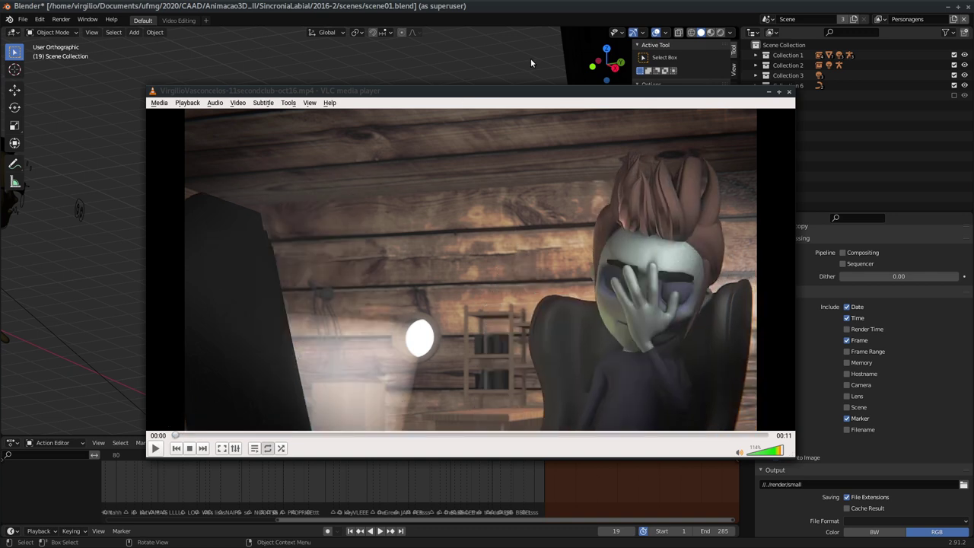
key("space")
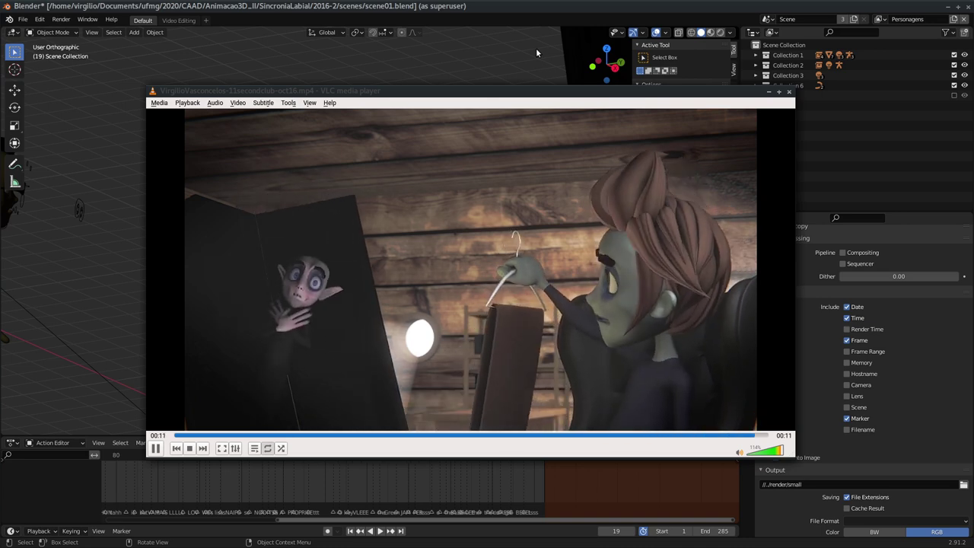
left_click(459, 110)
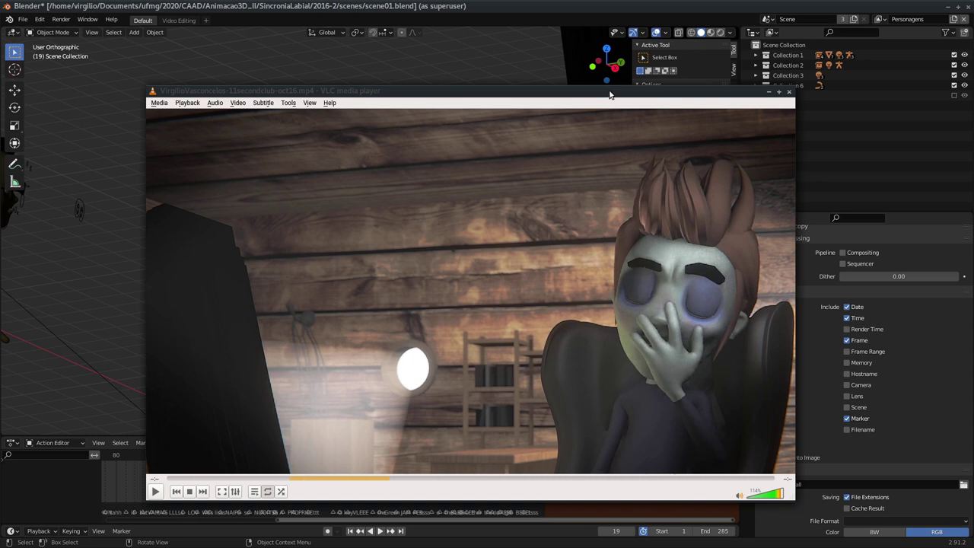
left_click_drag(611, 91, 581, 78)
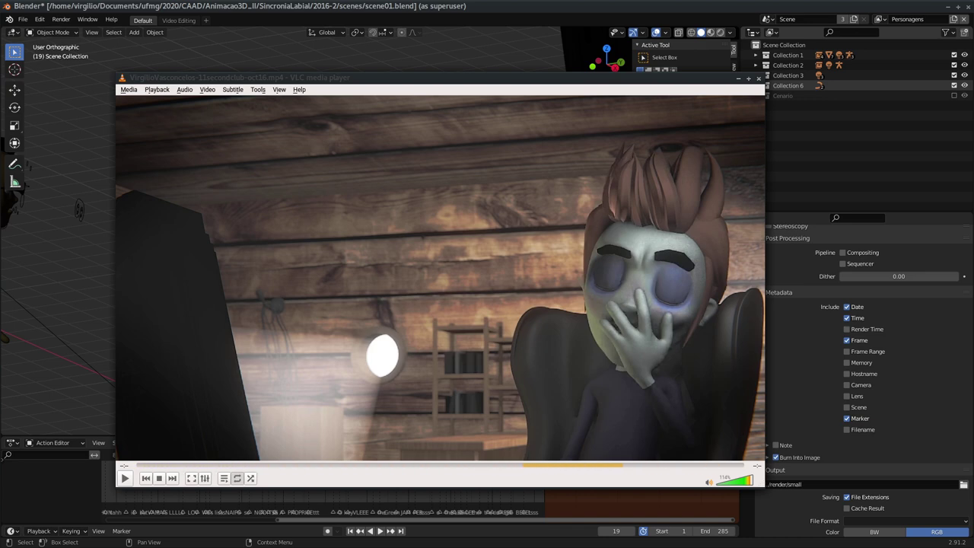
Browse to the 2016-2 assets/chars folder in Caja and open Blade.blend.
key("alt+Tab")
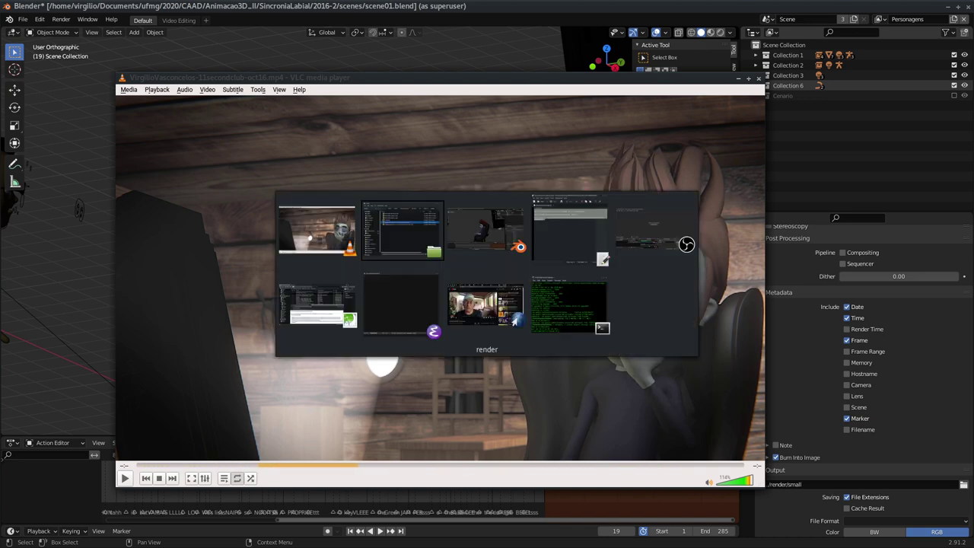
left_click(624, 122)
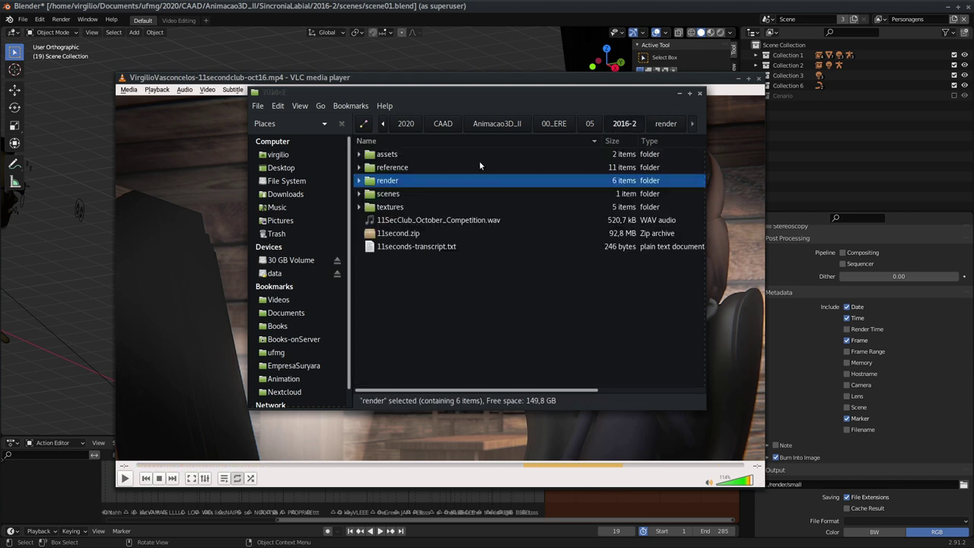
double_click(384, 155)
double_click(385, 155)
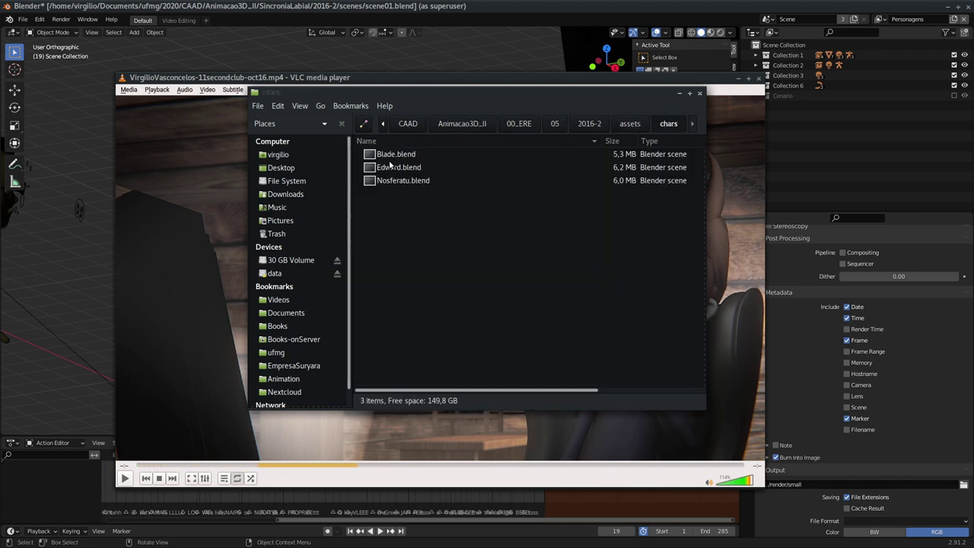
left_click(374, 156)
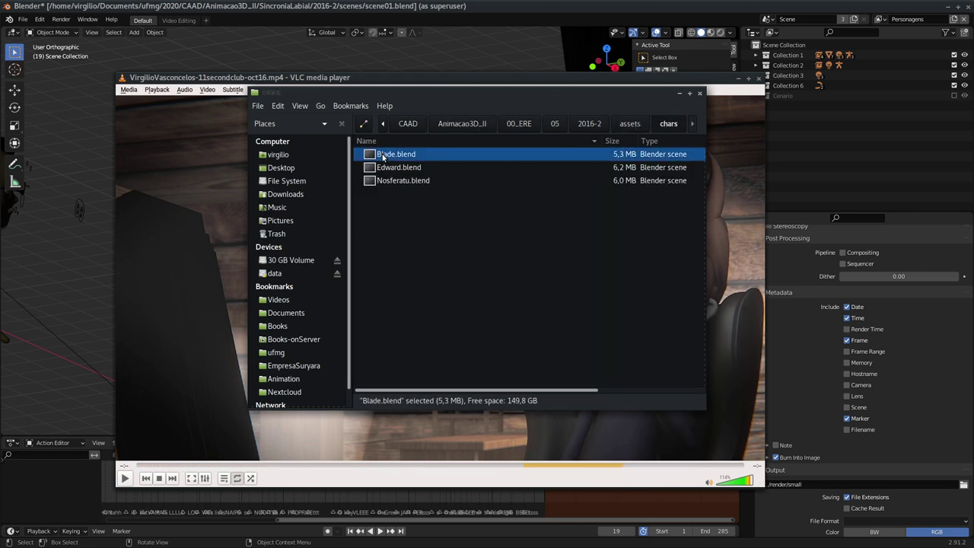
double_click(372, 156)
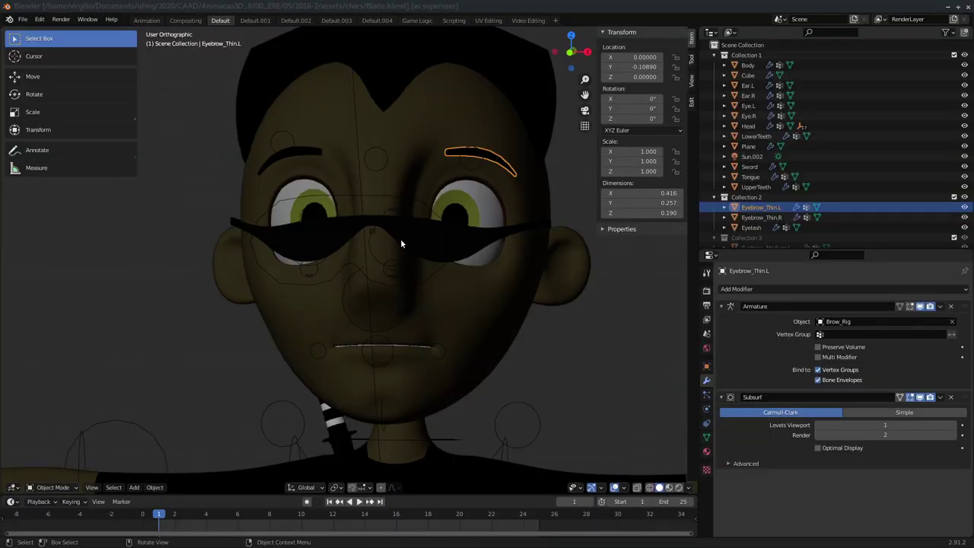
Inspect Blade's hair and glasses objects from several angles, leaving them unmoved, then quit Blender.
mouse_move(398, 244)
middle_mouse_down()
mouse_move(239, 318)
mouse_move(369, 276)
mouse_move(515, 271)
mouse_move(445, 175)
middle_mouse_up()
scroll(239, 318, "down", 2)
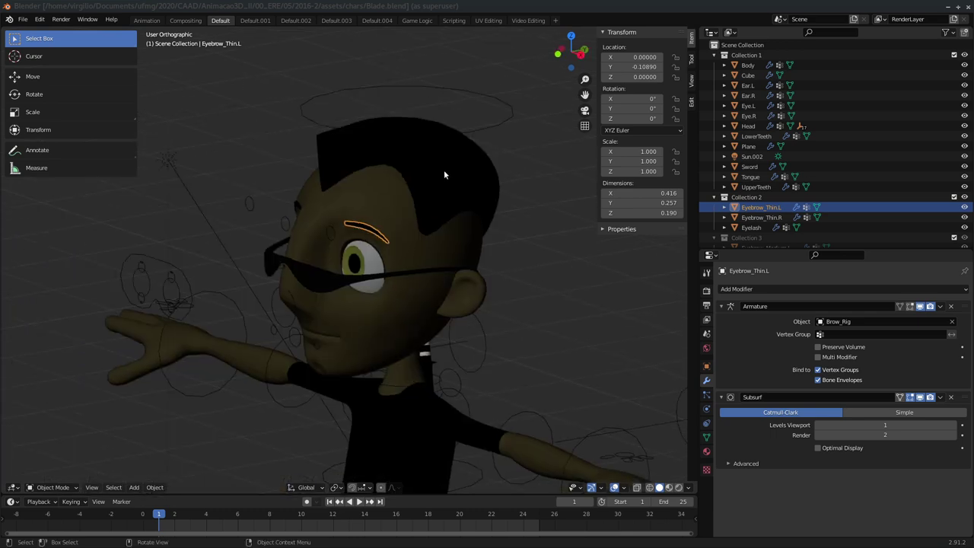
left_click(444, 175)
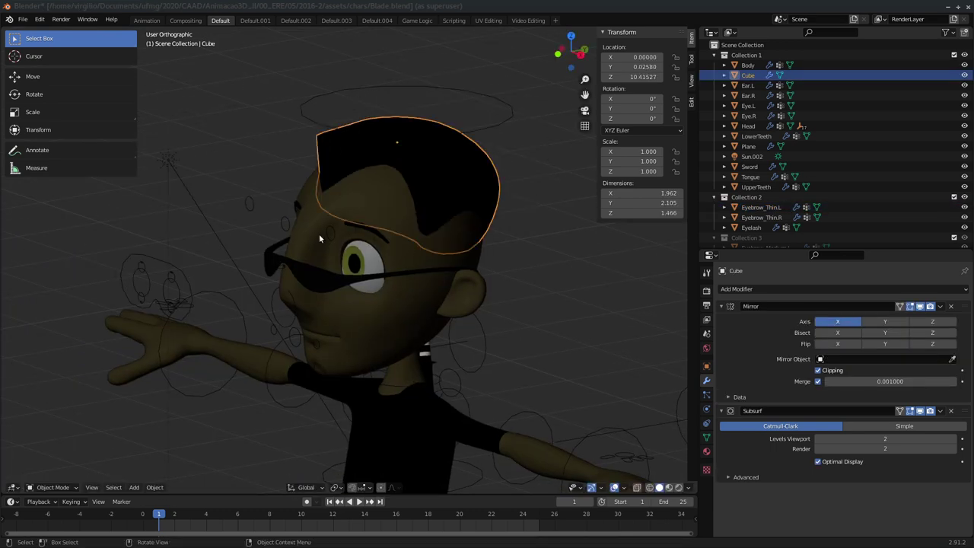
mouse_move(319, 238)
middle_mouse_down()
mouse_move(331, 234)
mouse_move(288, 240)
mouse_move(348, 194)
middle_mouse_up()
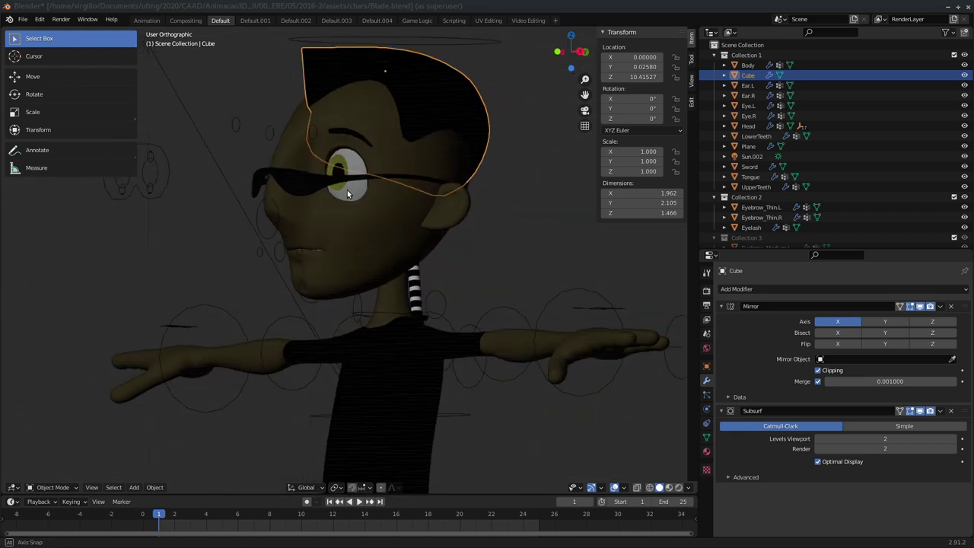
mouse_move(348, 194)
middle_mouse_down()
mouse_move(395, 278)
mouse_move(214, 245)
mouse_move(374, 261)
middle_mouse_up()
left_click(218, 245)
key("g")
key("Escape")
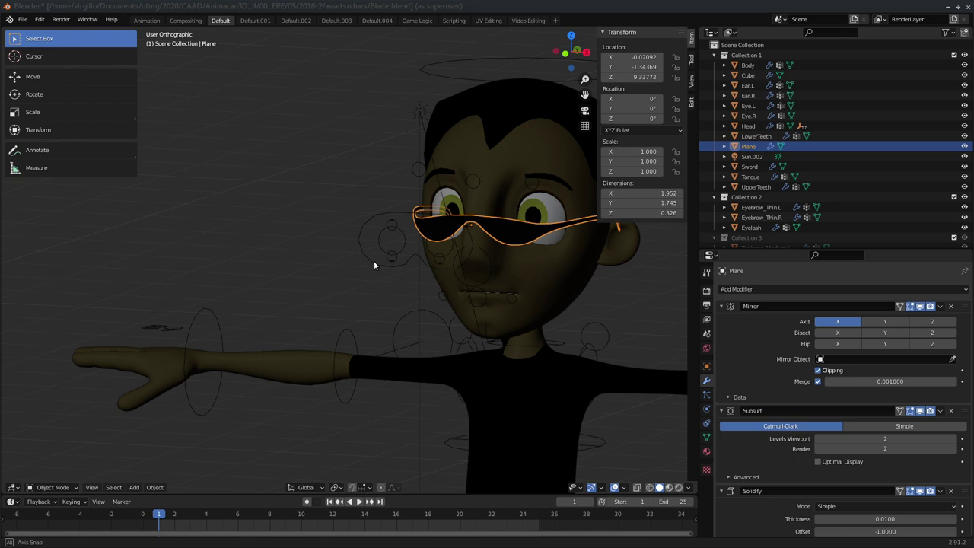
scroll(374, 260, "down", 3)
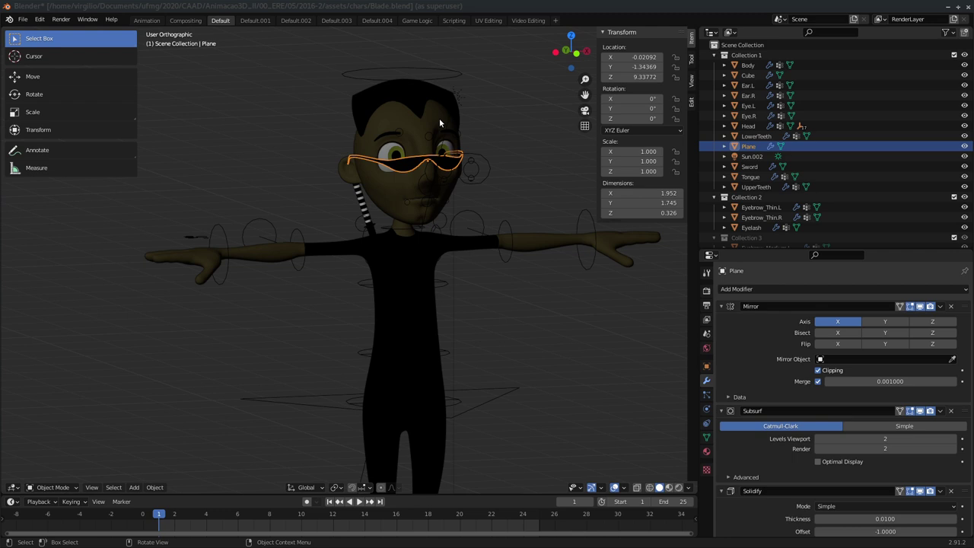
key("ctrl+q")
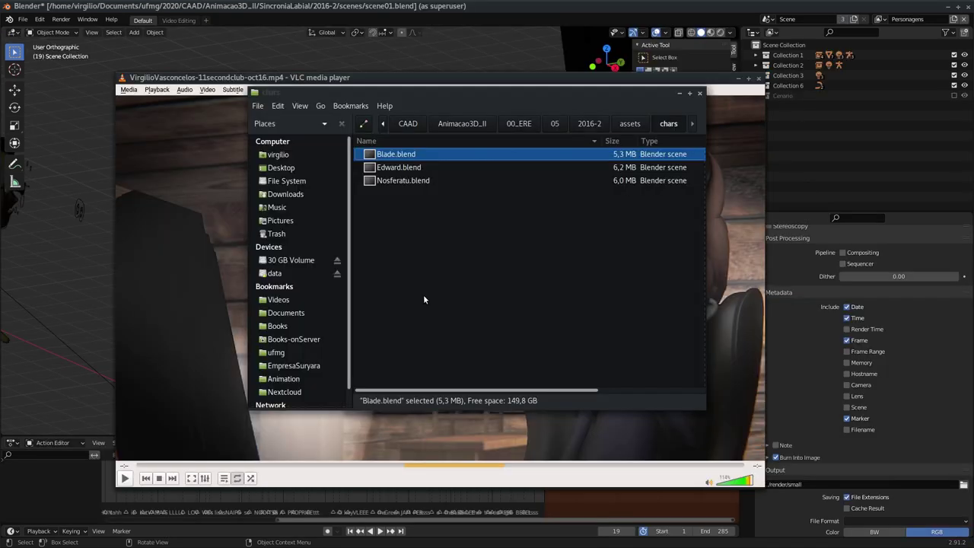
Open Edward.blend, frame the character's head, switch to Object Mode and select his hair.
double_click(390, 168)
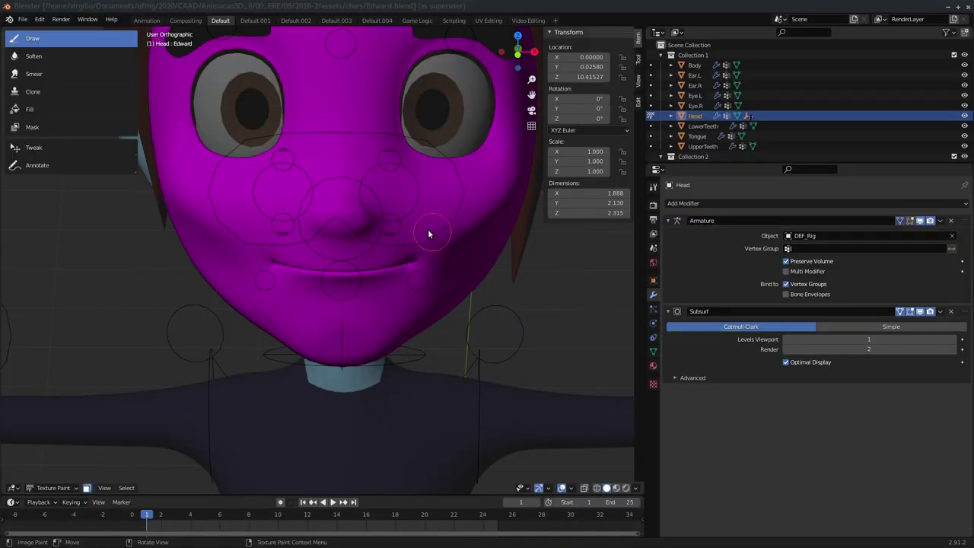
scroll(400, 230, "down", 3, "ctrl")
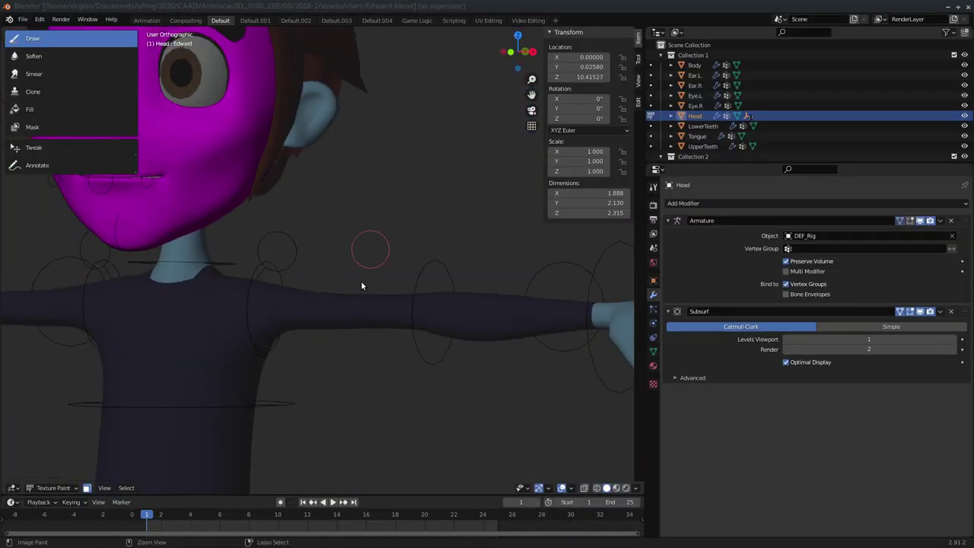
key("KP_Decimal")
middle_click_drag(358, 246, 385, 272, "shift")
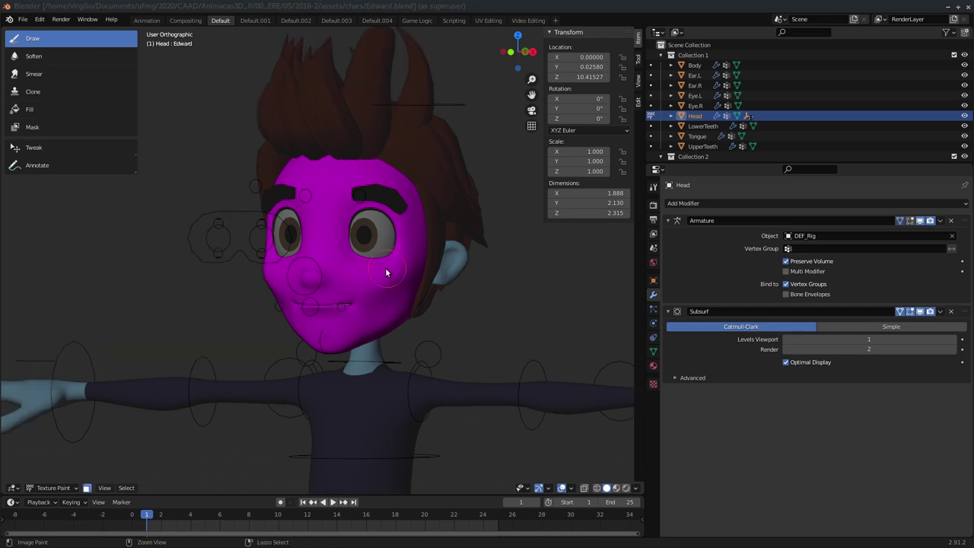
key("ctrl+Tab")
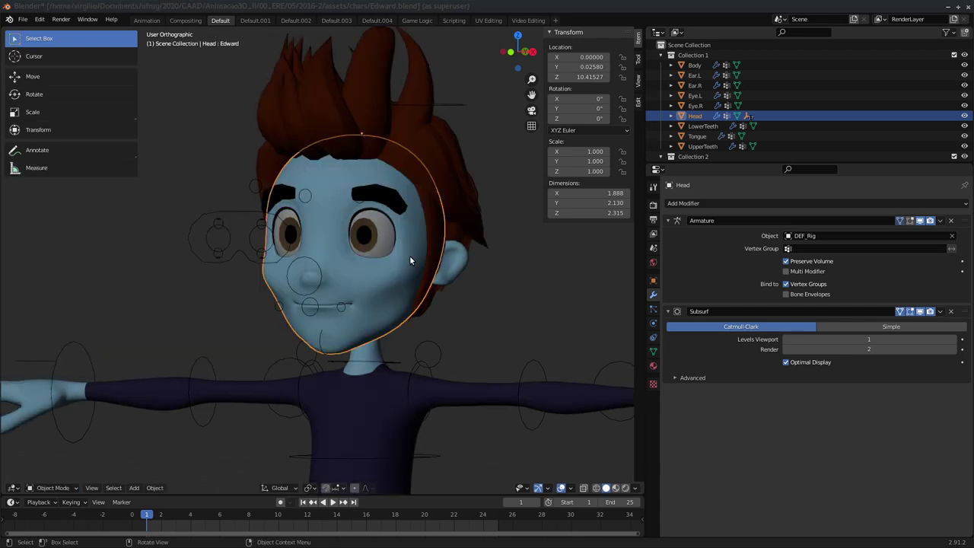
middle_click_drag(409, 258, 167, 124)
left_click(167, 125)
key("g")
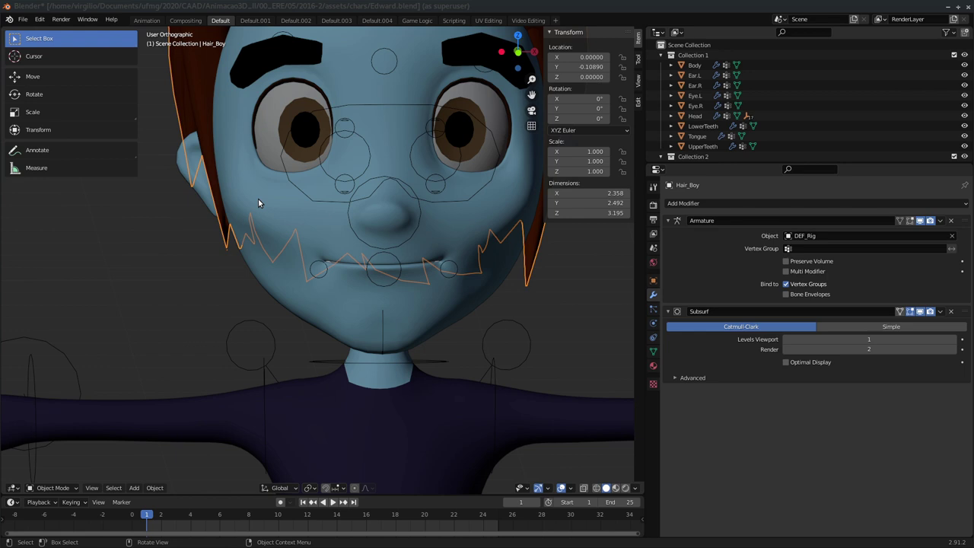
Test-move the Mouth and CornerL controls, cancelling each so they stay in place.
mouse_move(258, 200)
middle_mouse_down()
mouse_move(397, 183)
mouse_move(355, 196)
mouse_move(262, 260)
middle_mouse_up()
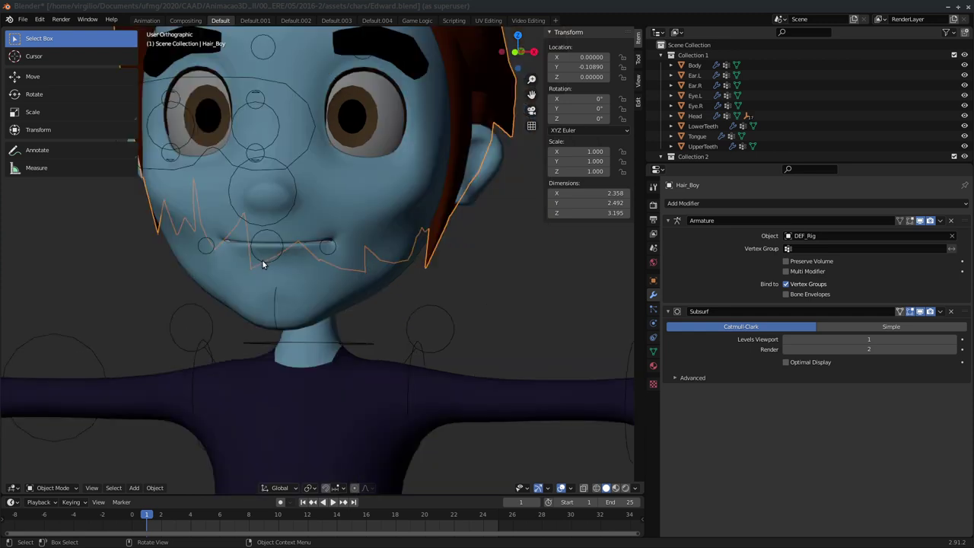
left_click(262, 259)
key("g")
key("Escape")
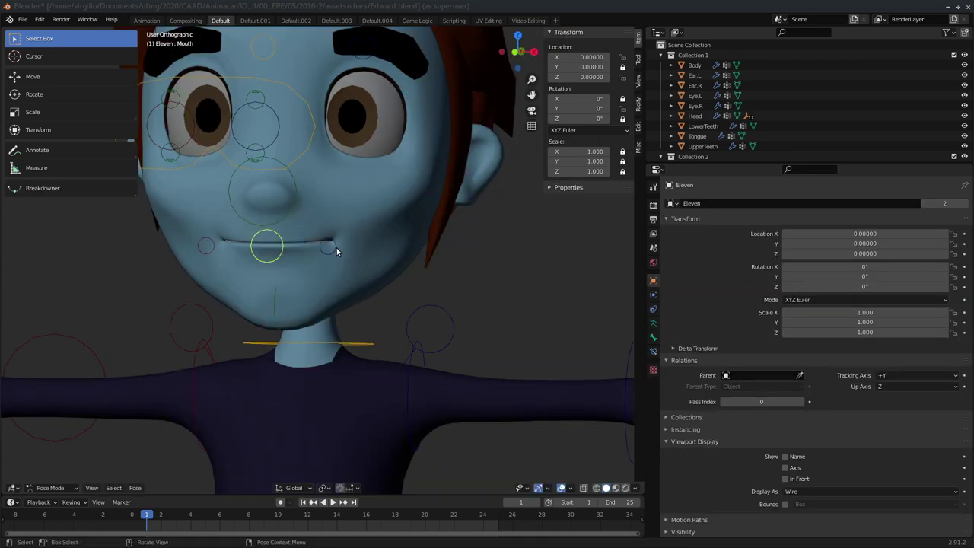
left_click(336, 250)
key("g")
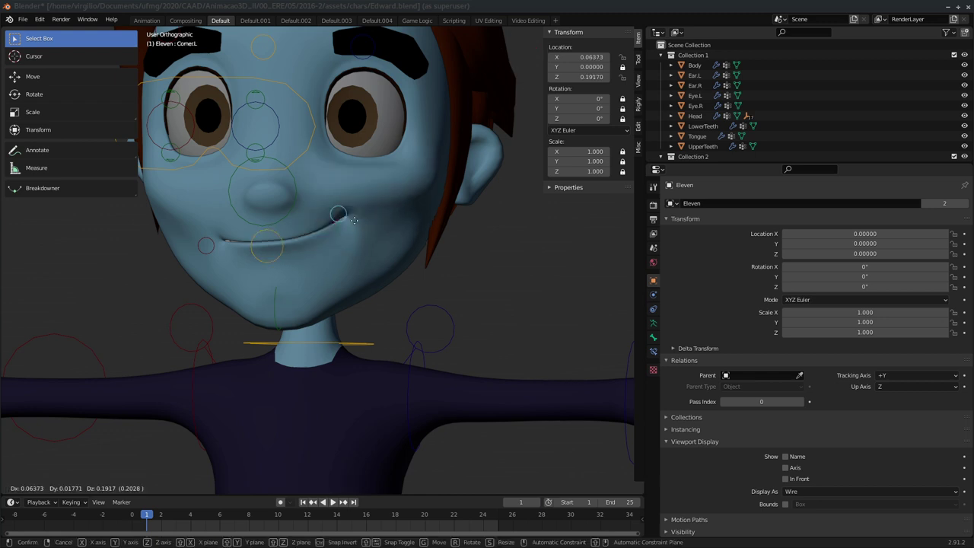
key("Escape")
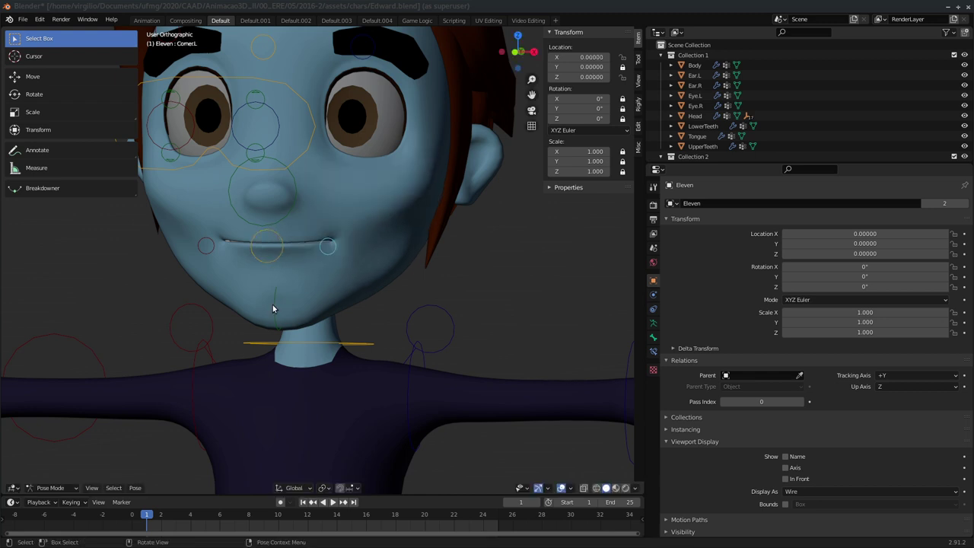
Pull the Jaw control down so Edward's mouth hangs open showing fangs.
left_click(272, 309)
key("g")
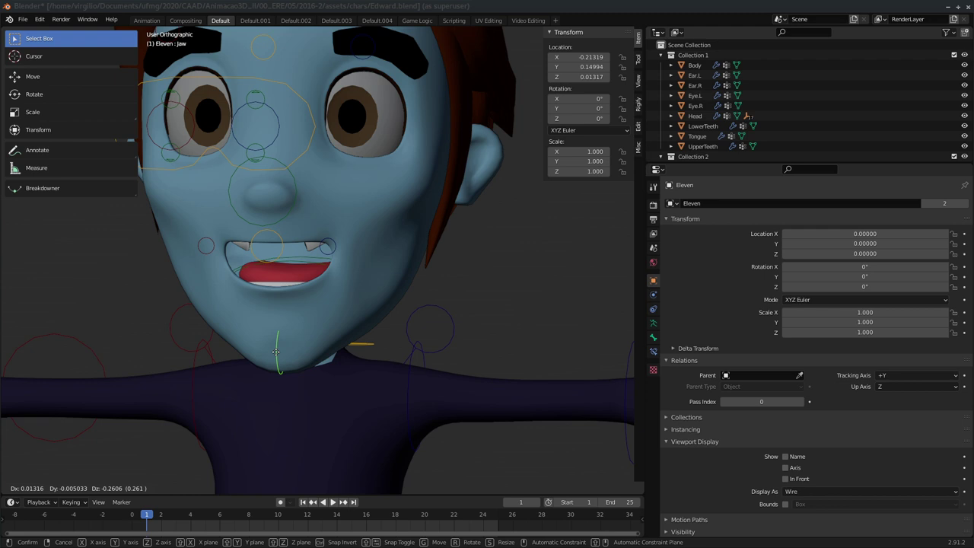
left_click(331, 250)
mouse_move(331, 250)
middle_mouse_down("shift")
mouse_move(476, 109)
mouse_move(407, 150)
mouse_move(318, 183)
mouse_move(349, 186)
mouse_move(364, 54)
middle_mouse_up("shift")
scroll(407, 151, "down", 5)
scroll(350, 186, "down", 3)
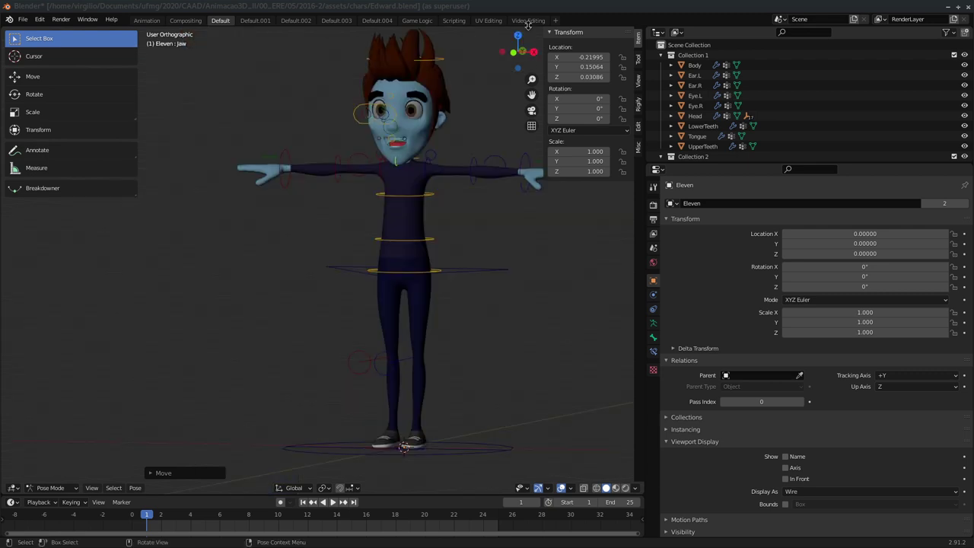
Discard the unsaved Edward changes and open Nosferatu.blend.
left_click(27, 21)
left_click(32, 220)
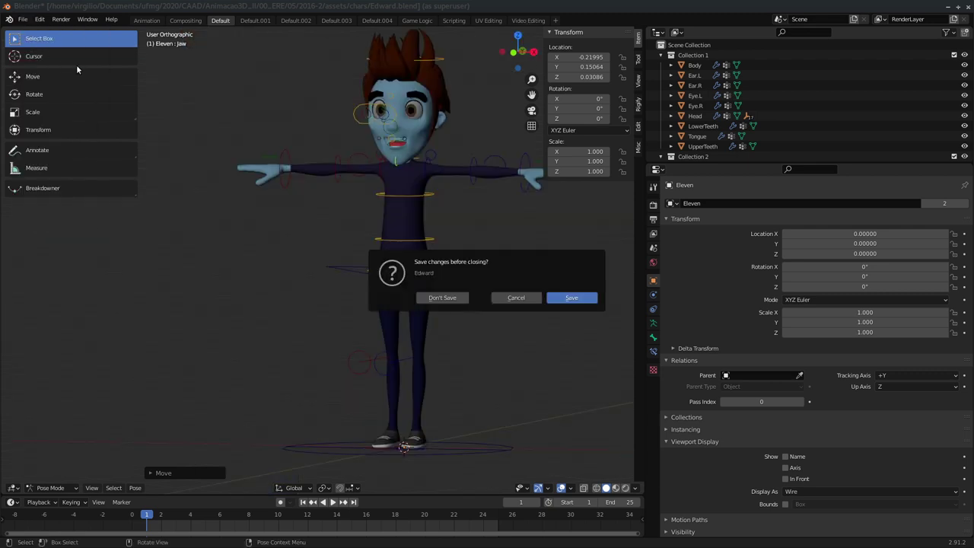
left_click(442, 297)
double_click(382, 200)
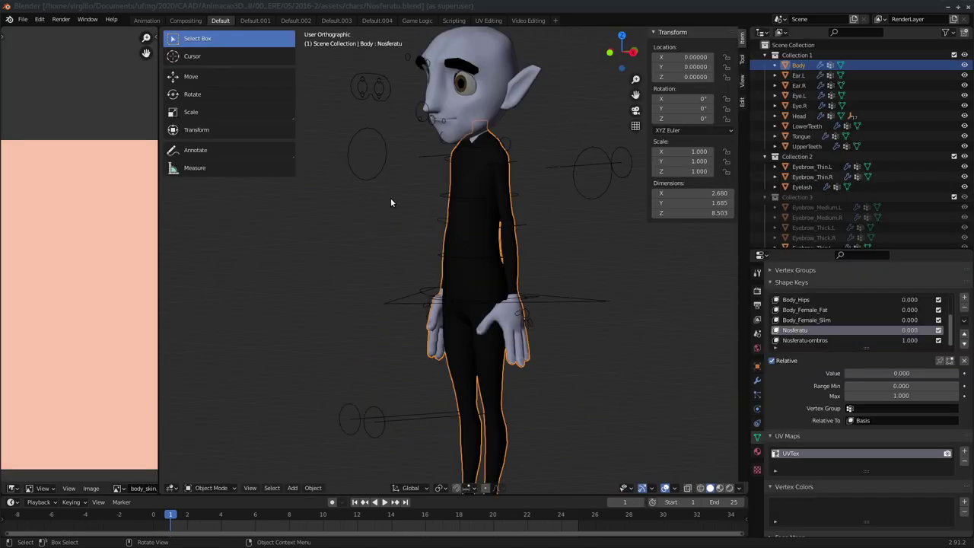
Select the Nosferatu head and view its mesh in Edit Mode from a three-quarter angle.
mouse_move(390, 197)
middle_mouse_down()
mouse_move(453, 264)
mouse_move(401, 244)
mouse_move(480, 201)
middle_mouse_up()
scroll(401, 238, "up", 3)
scroll(480, 202, "down", 1)
left_click(433, 155)
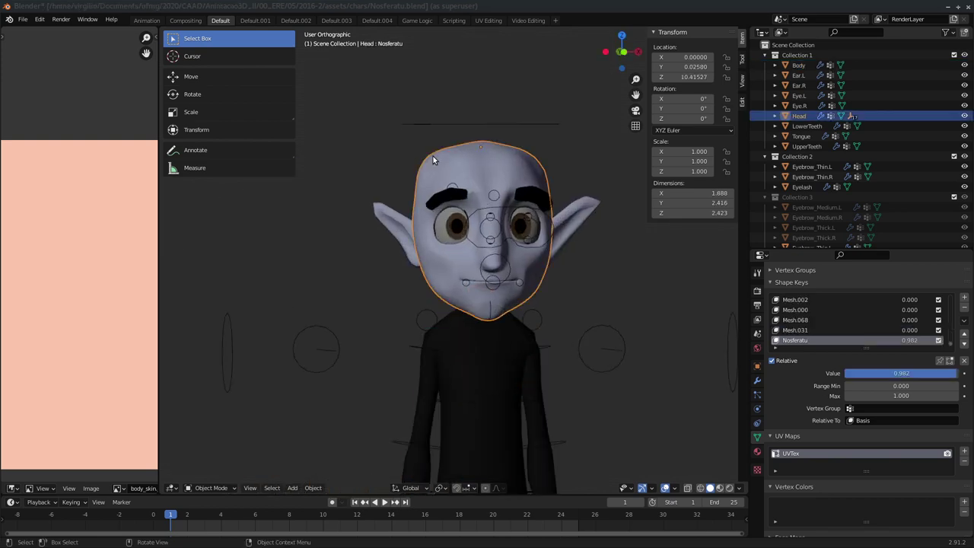
key("Tab")
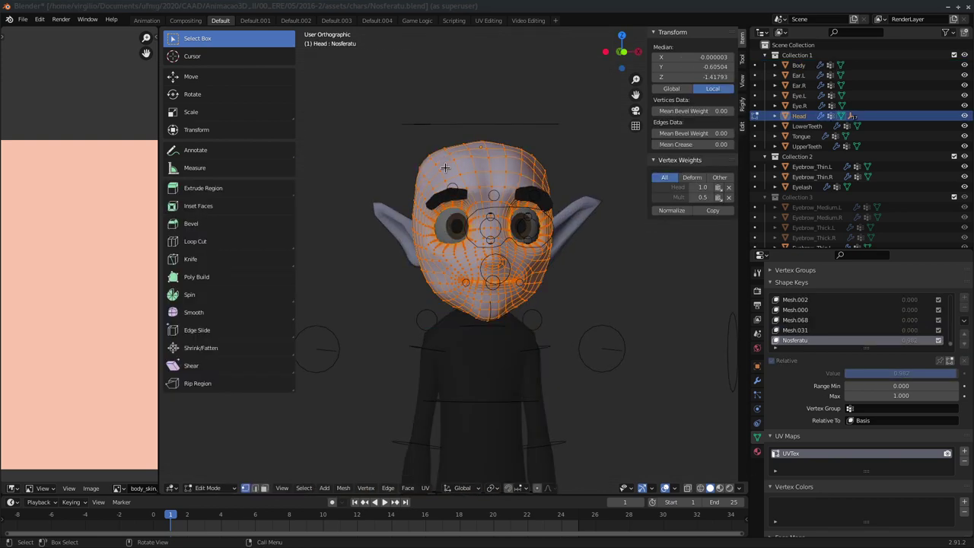
mouse_move(445, 168)
middle_mouse_down()
mouse_move(562, 197)
mouse_move(442, 173)
mouse_move(445, 191)
middle_mouse_up()
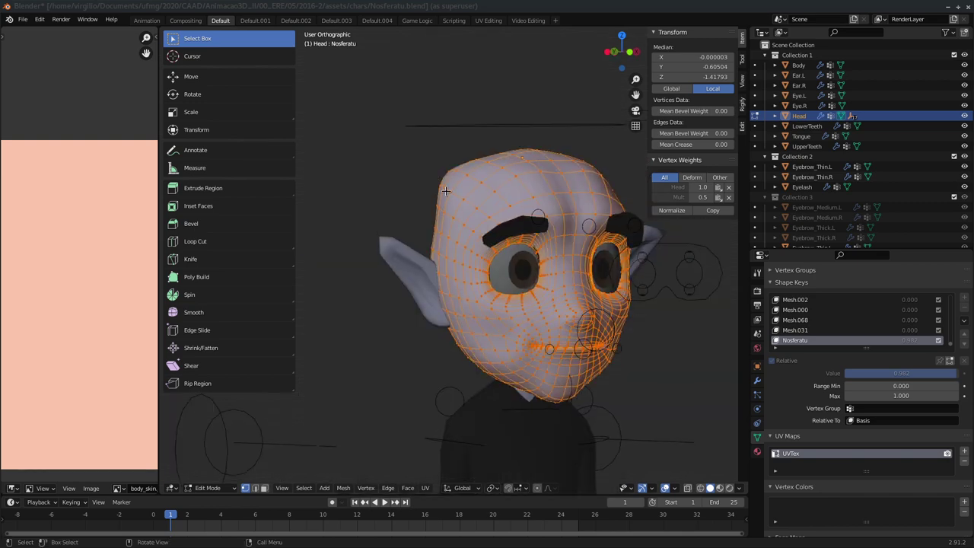
key("Tab")
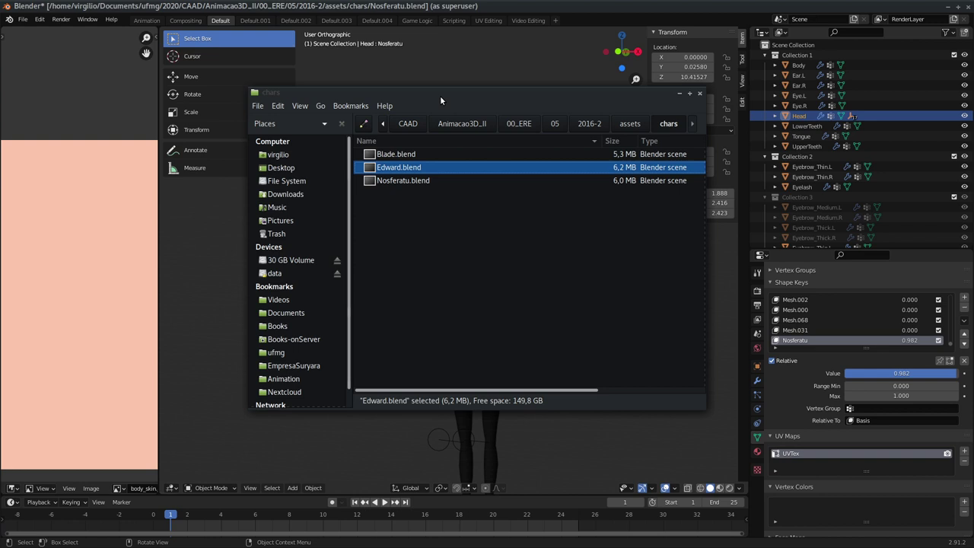
Bring VLC back in front to rewatch the 11secondclub-oct16 rendered video.
key("alt+Tab")
key("alt+Tab")
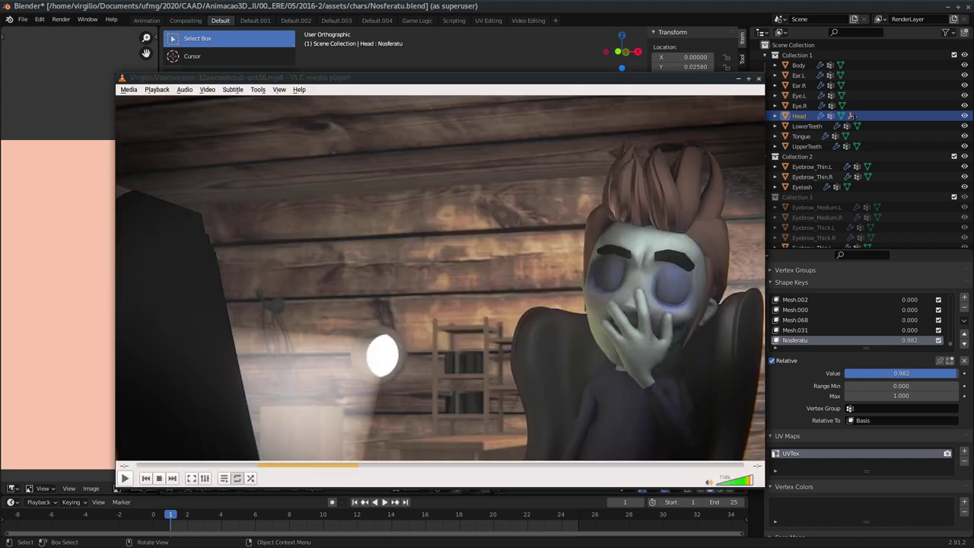